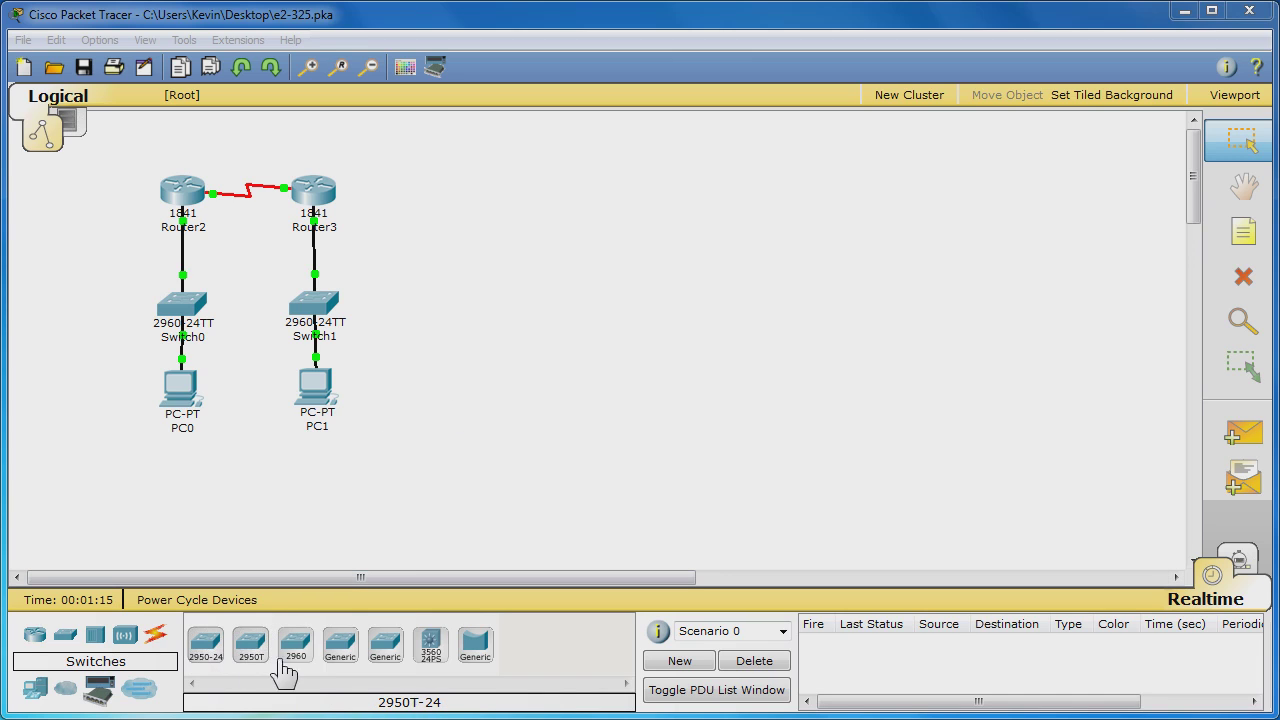
Step: Place a 2960 switch, Switch2, on the canvas to the right of Router3
left_click(75, 641)
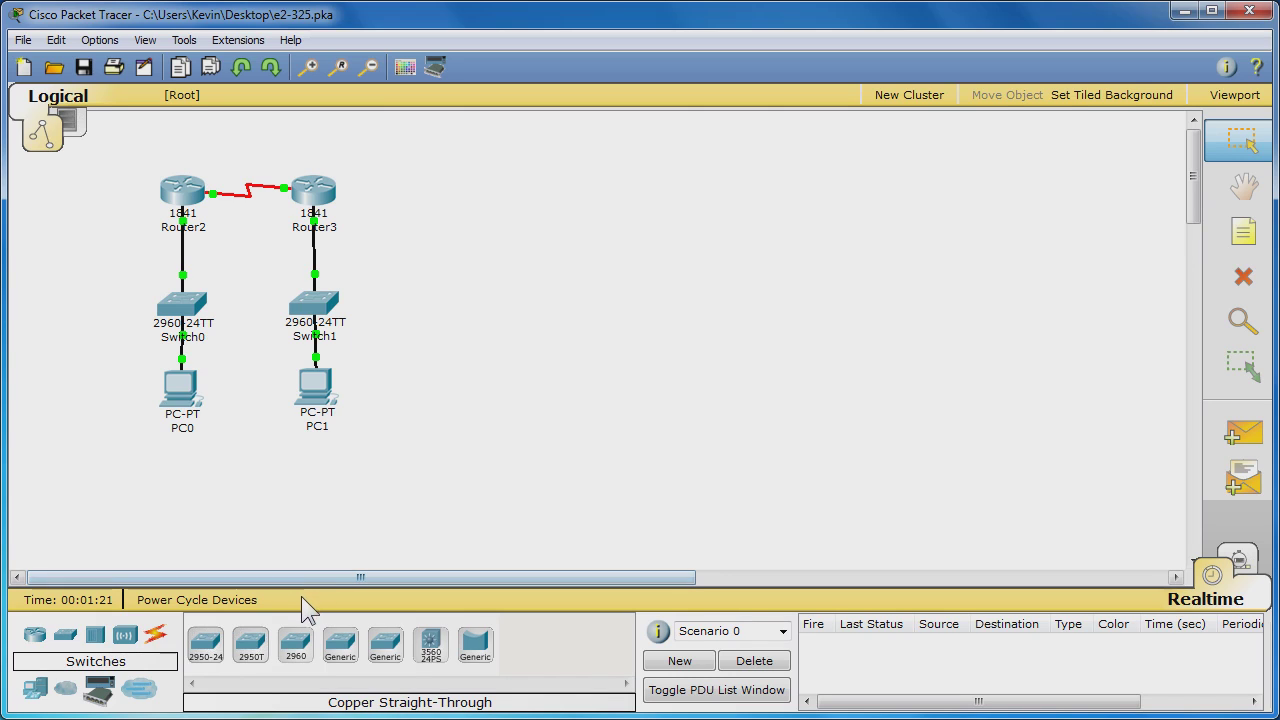
left_click_drag(303, 652, 432, 198)
mouse_move(434, 200)
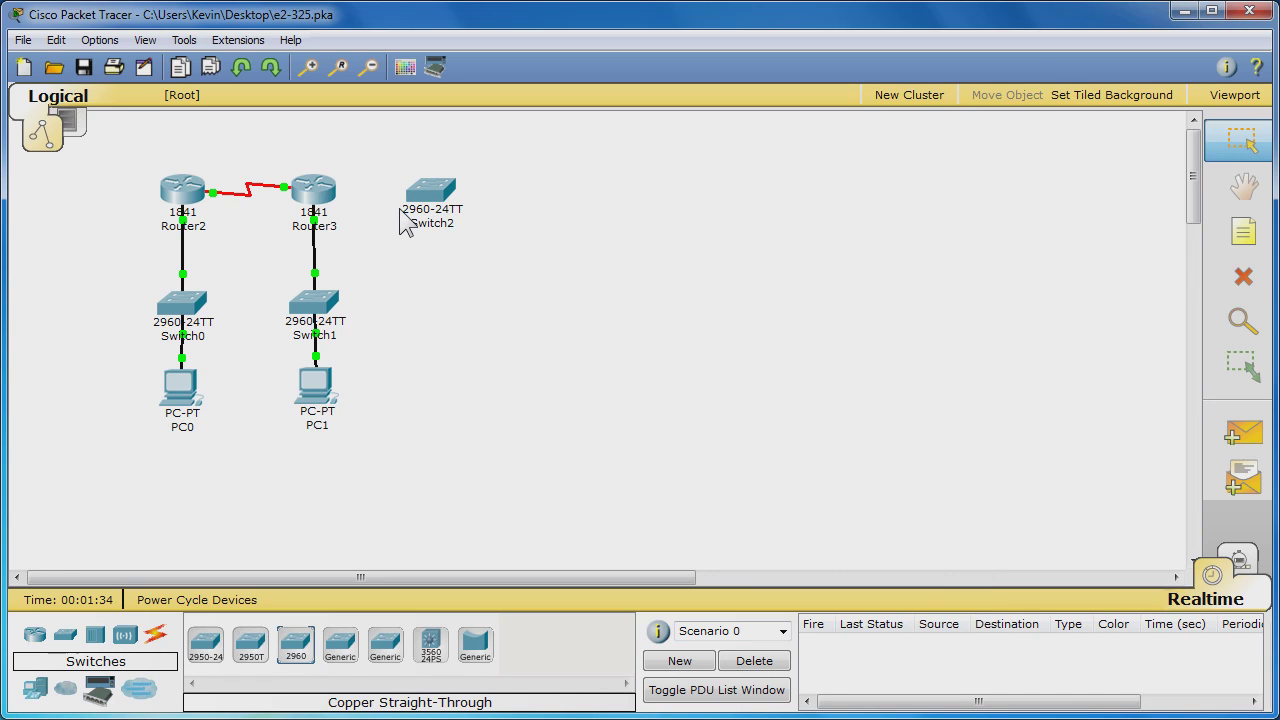
Step: Link Switch2 FastEthernet0/1 to Router3 FastEthernet0/1 using a copper straight-through cable
left_click(158, 638)
left_click(297, 648)
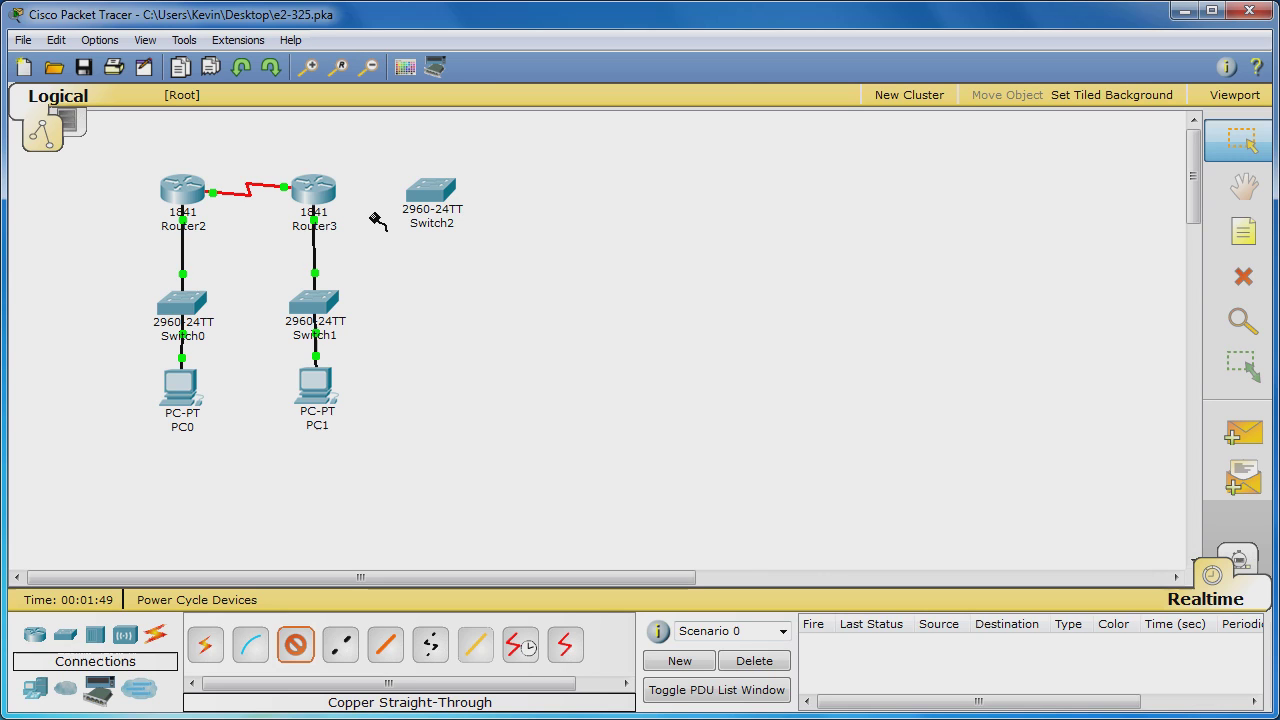
left_click(420, 189)
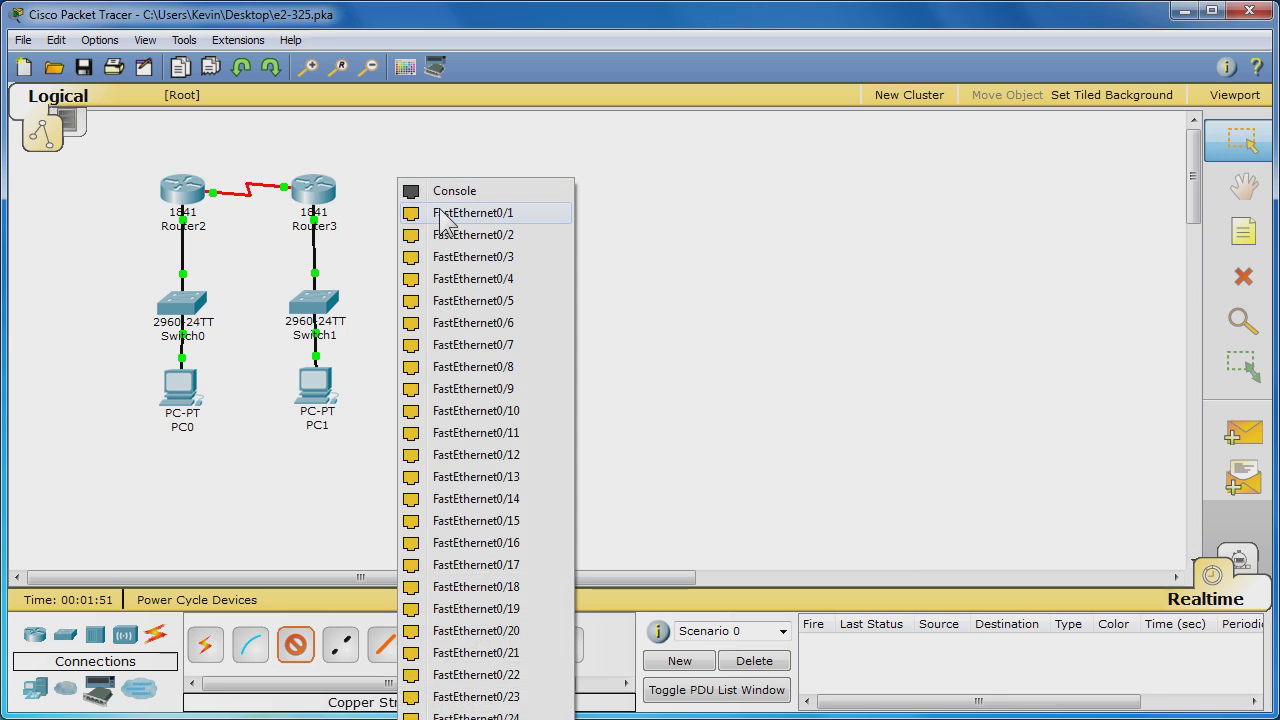
left_click(443, 215)
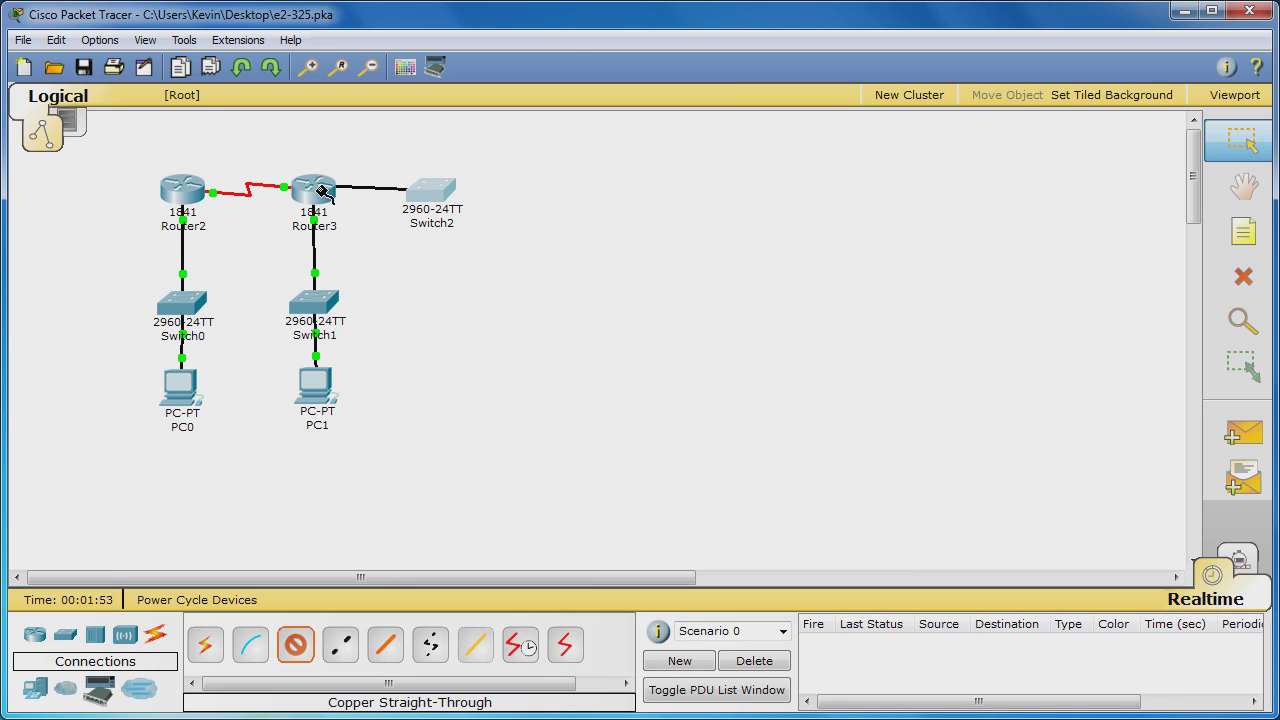
mouse_move(318, 190)
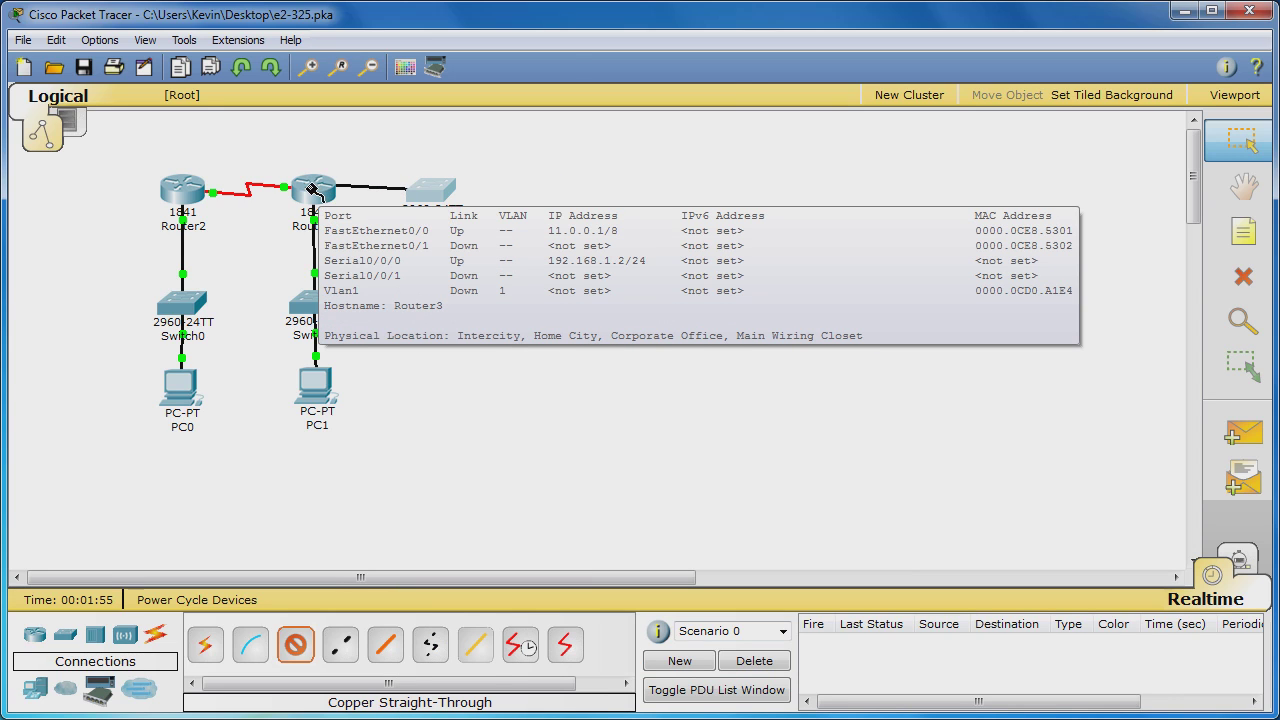
left_click(313, 188)
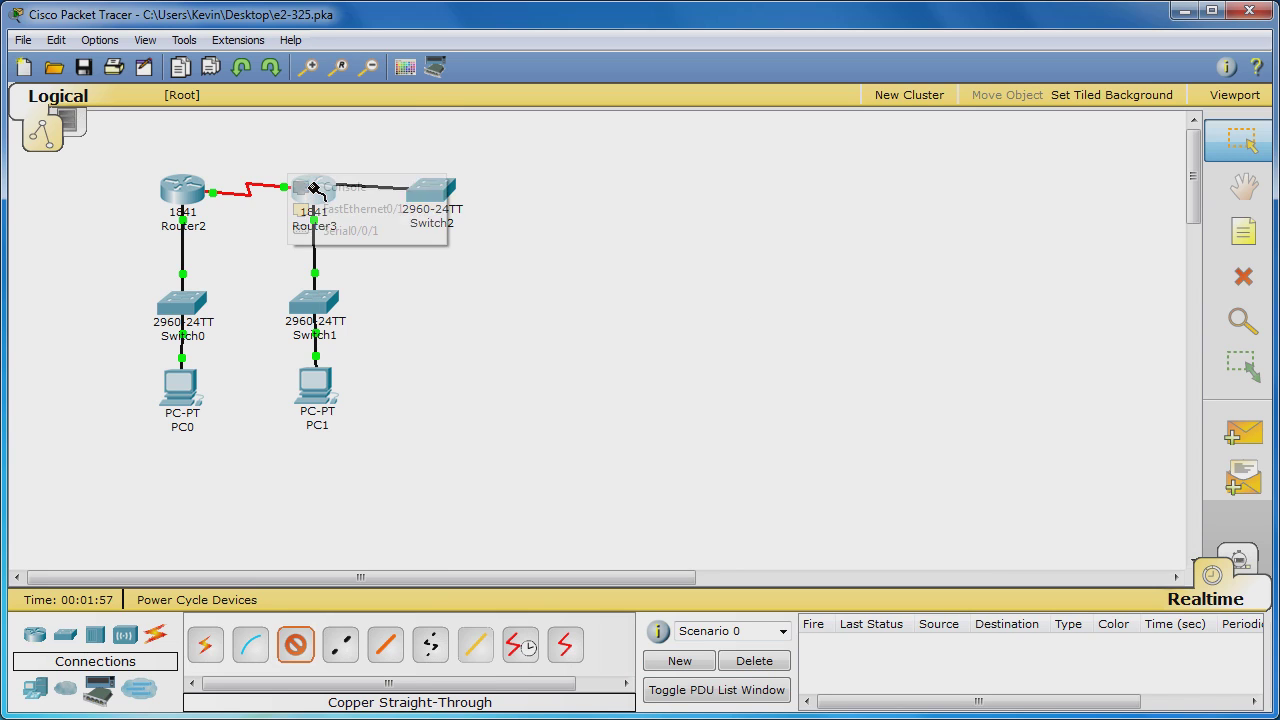
left_click(331, 209)
mouse_move(335, 213)
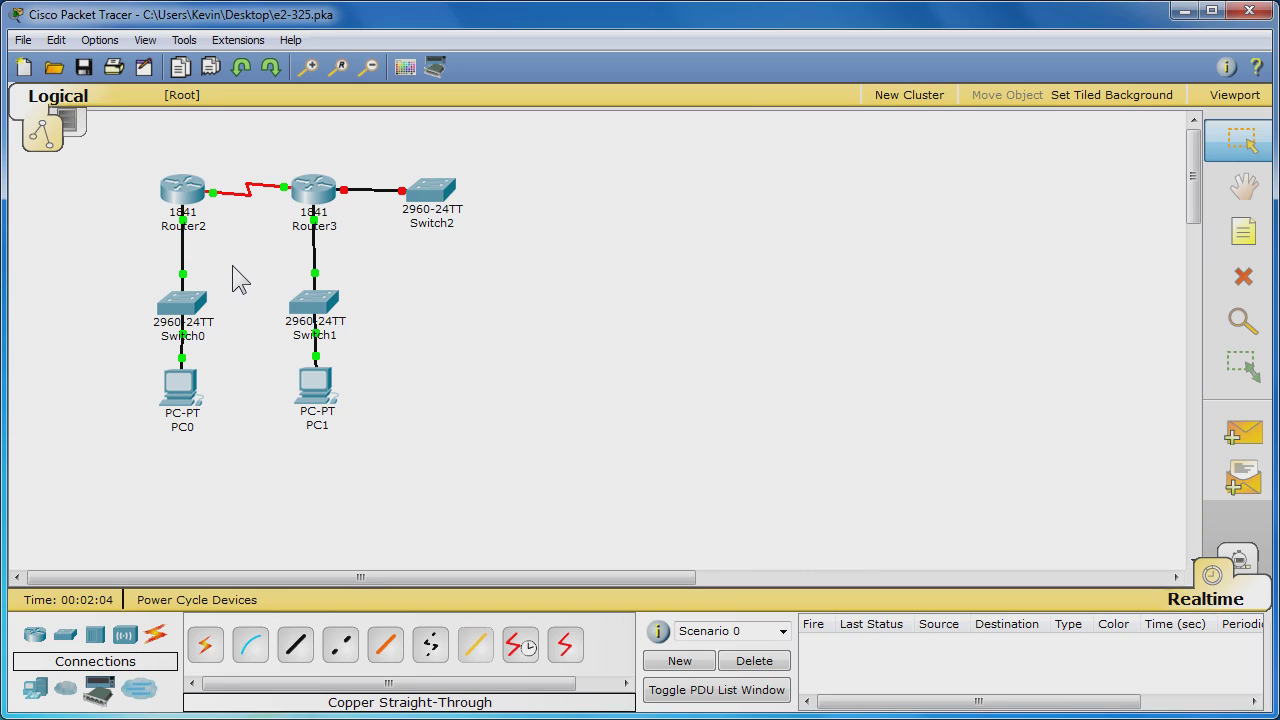
Step: Place a generic PC, PC2, below Switch2
left_click(36, 690)
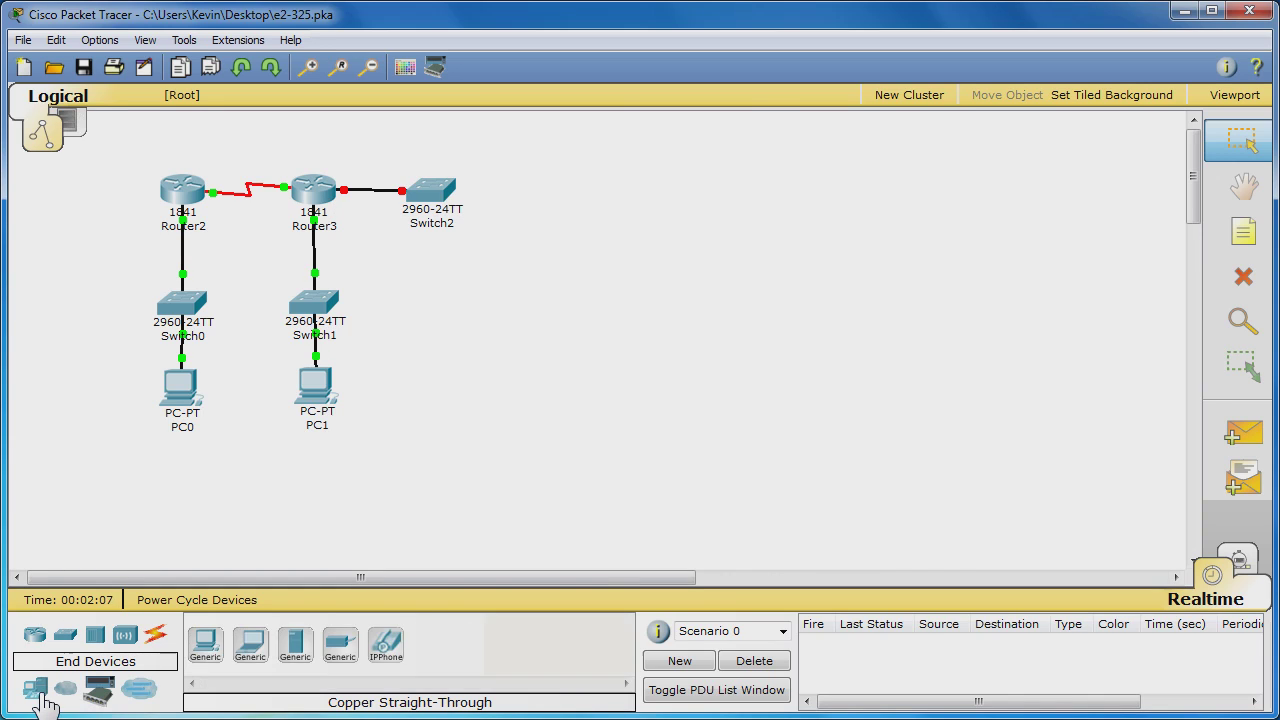
left_click(205, 648)
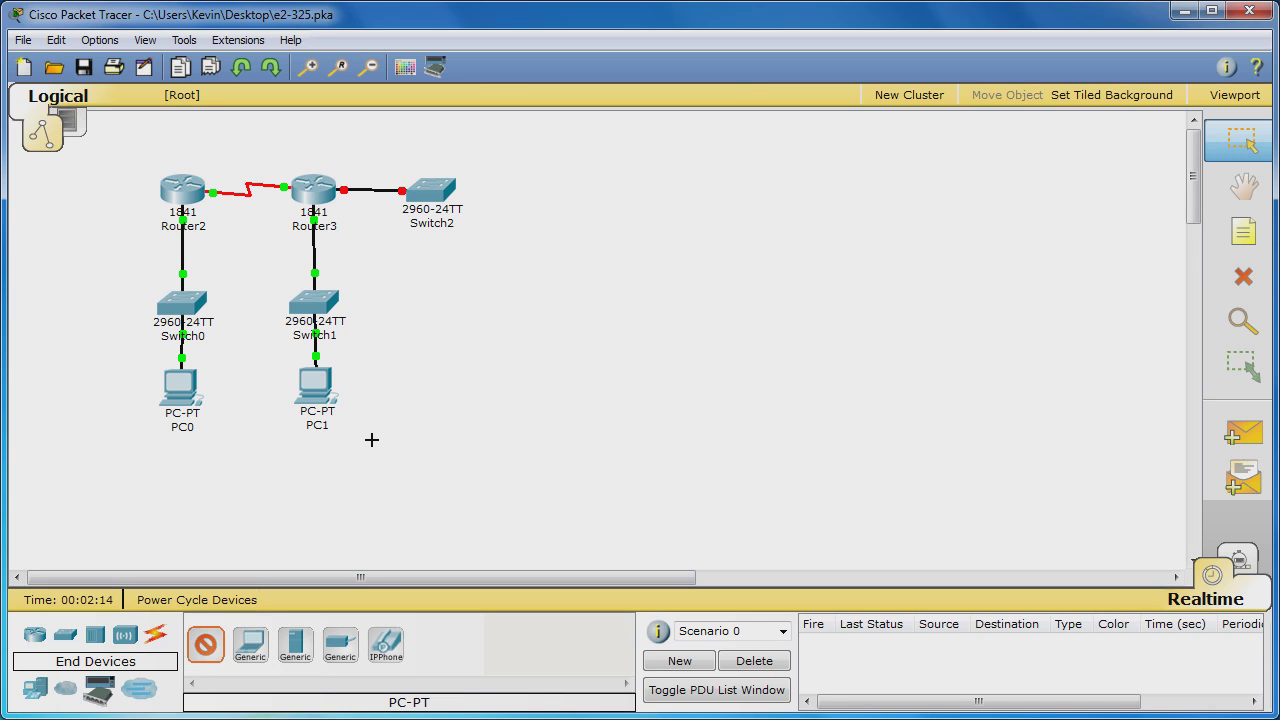
left_click(432, 315)
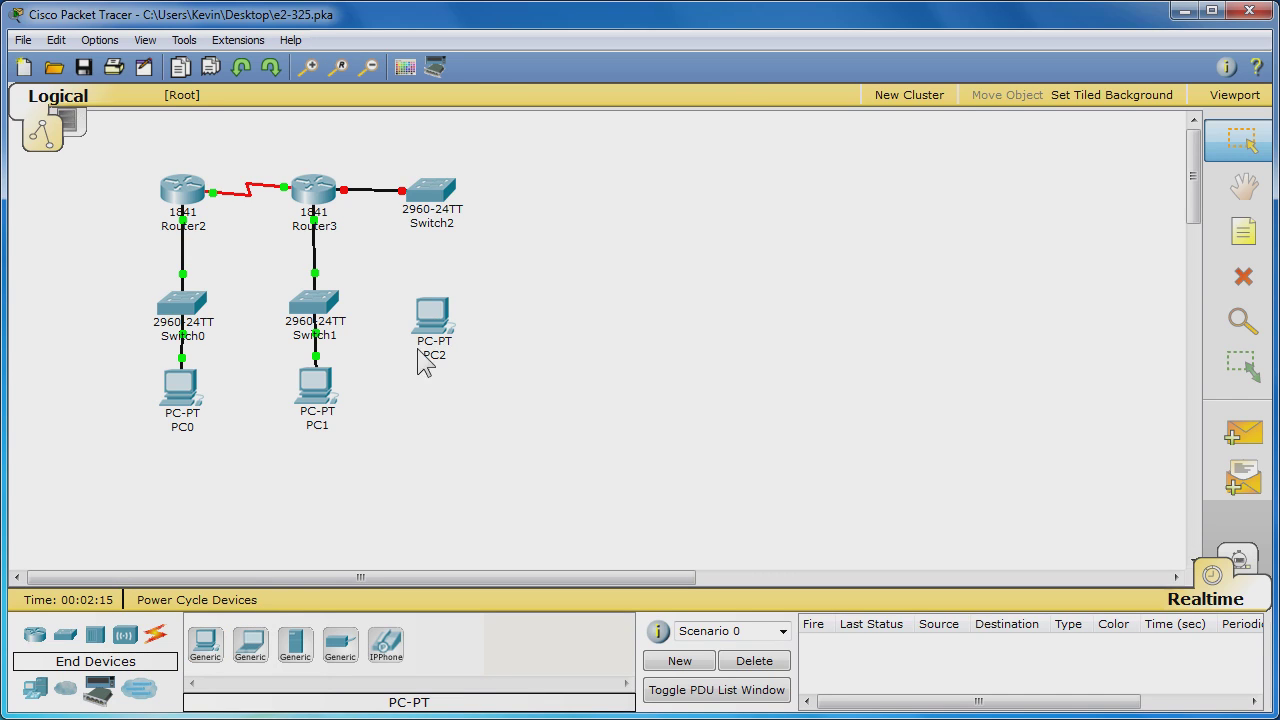
Step: Cable PC2's FastEthernet port to Switch2 FastEthernet0/2 with copper straight-through
left_click(156, 634)
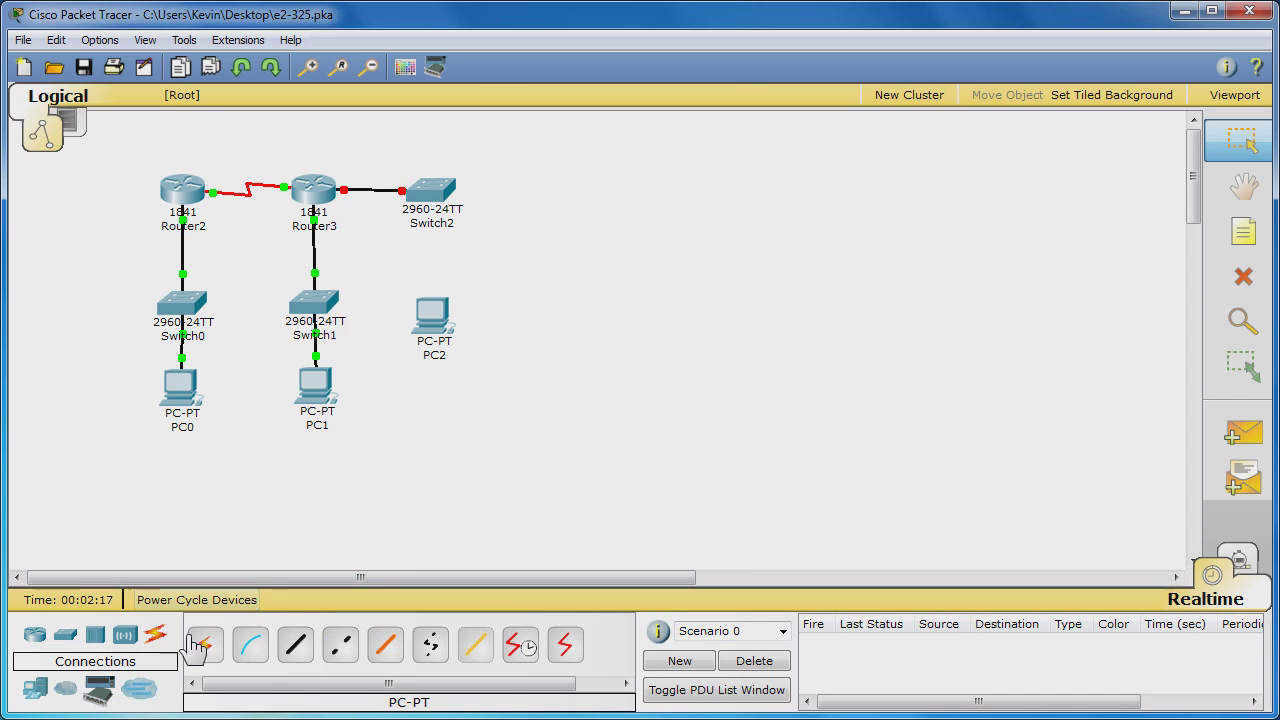
left_click(295, 645)
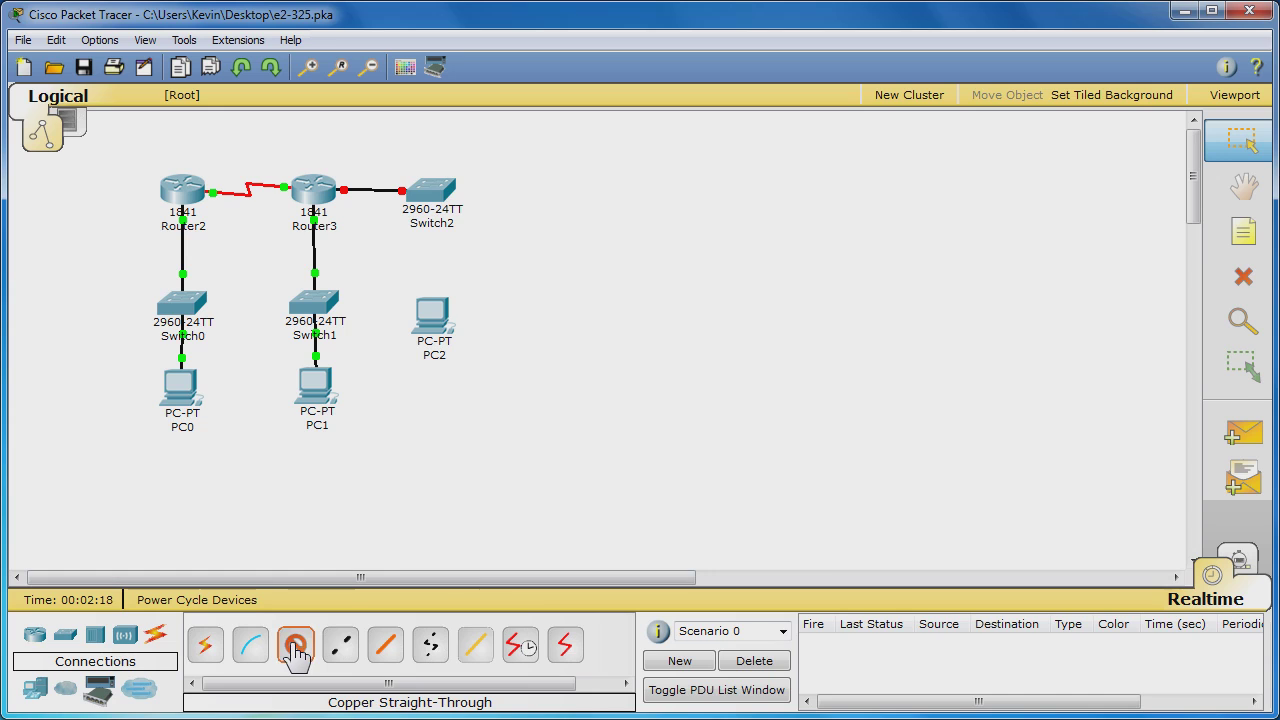
left_click(432, 316)
left_click(471, 336)
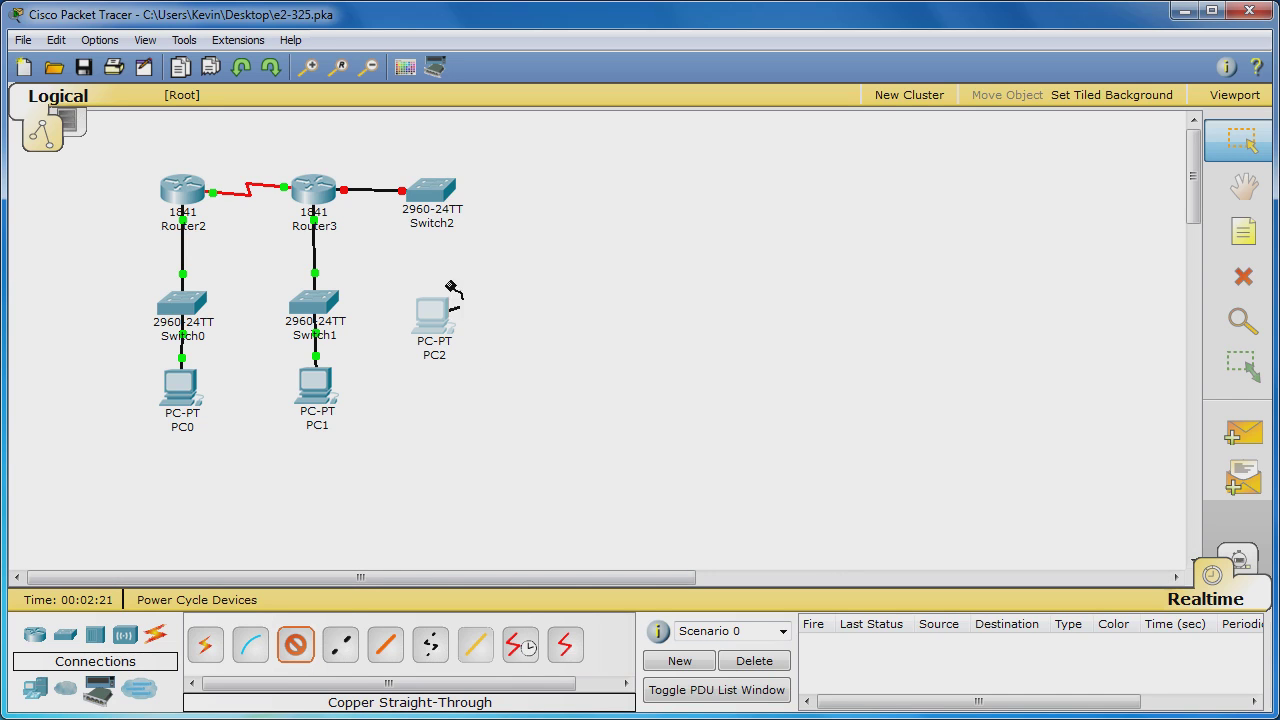
left_click(431, 190)
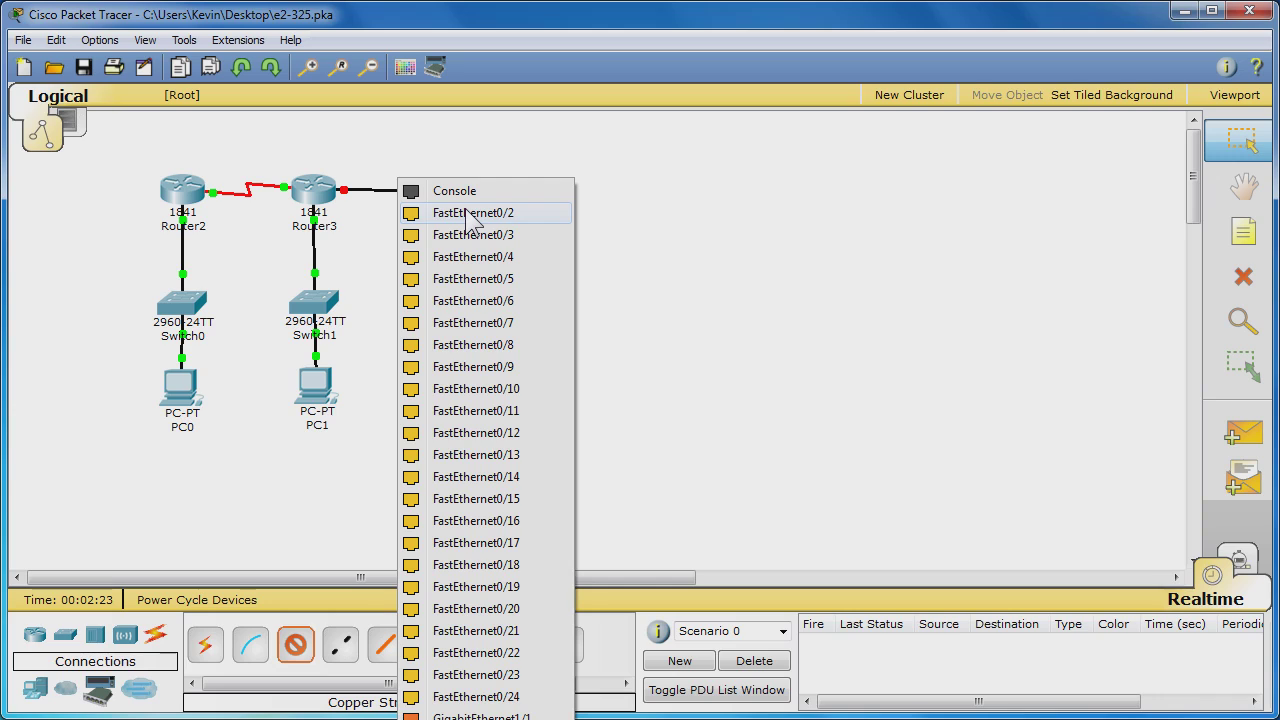
left_click(472, 214)
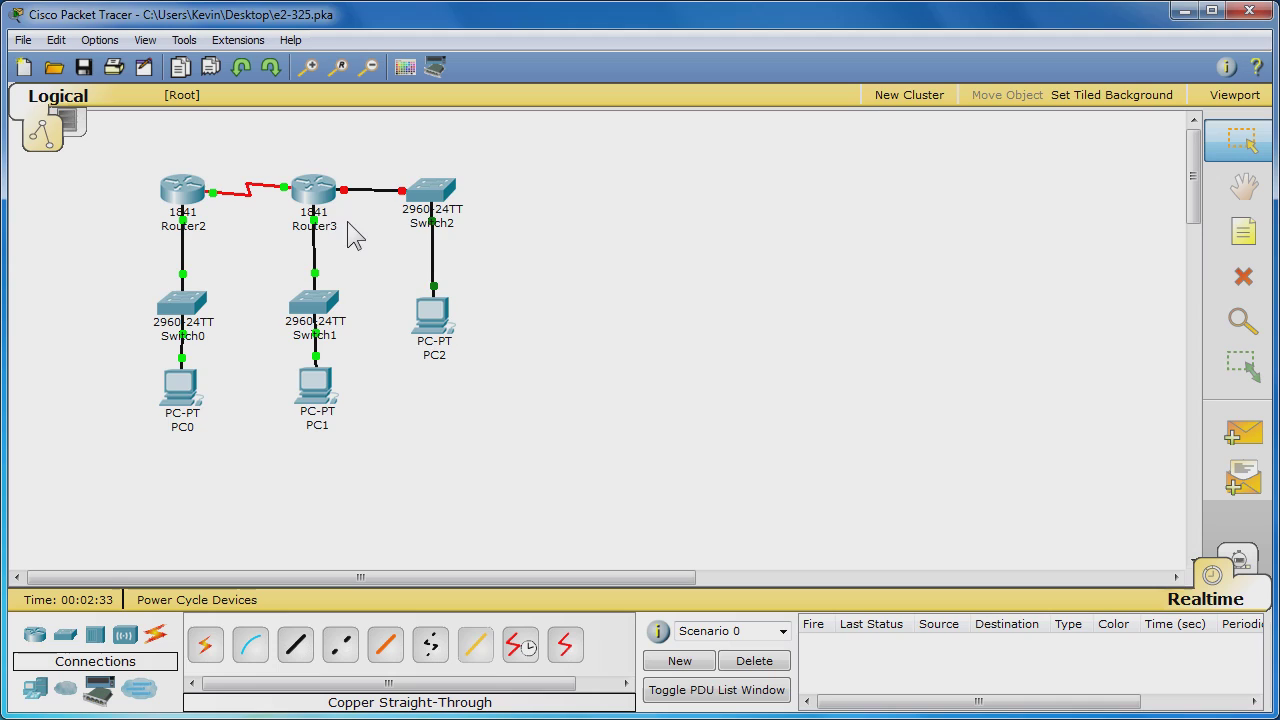
Step: Open Router3's CLI and enter global configuration mode with enable and config t
left_click(318, 198)
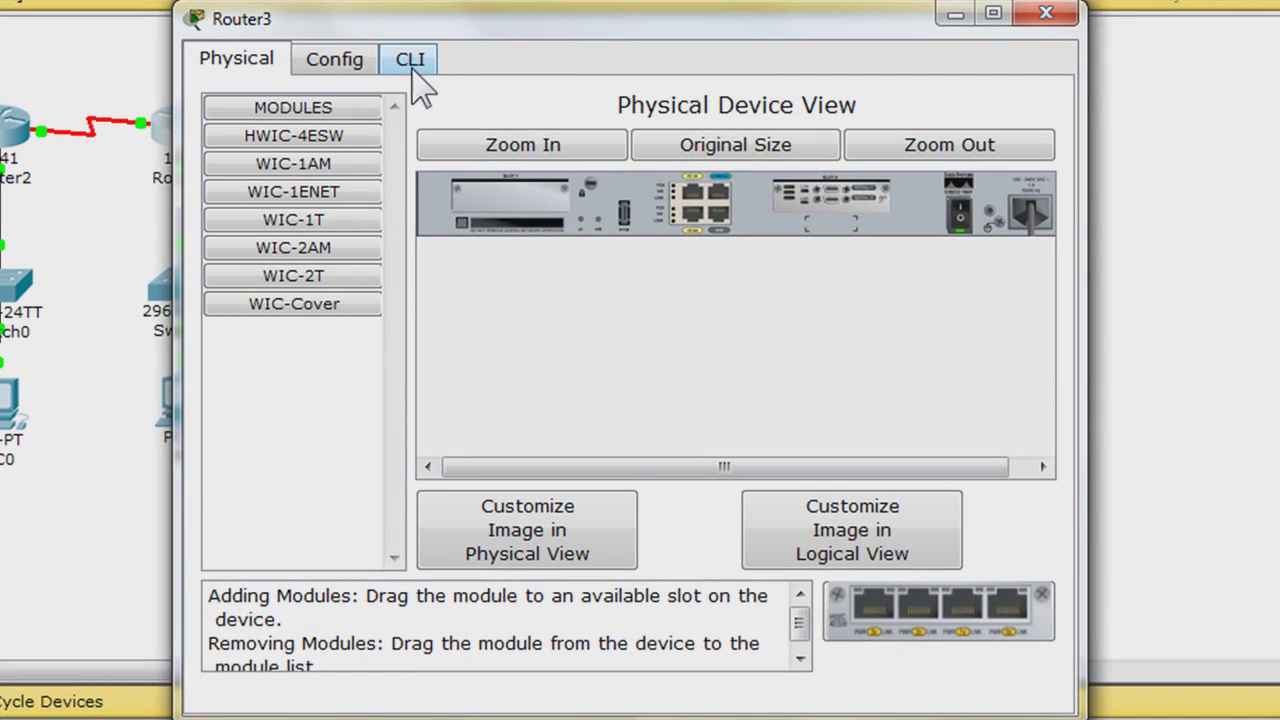
left_click(410, 62)
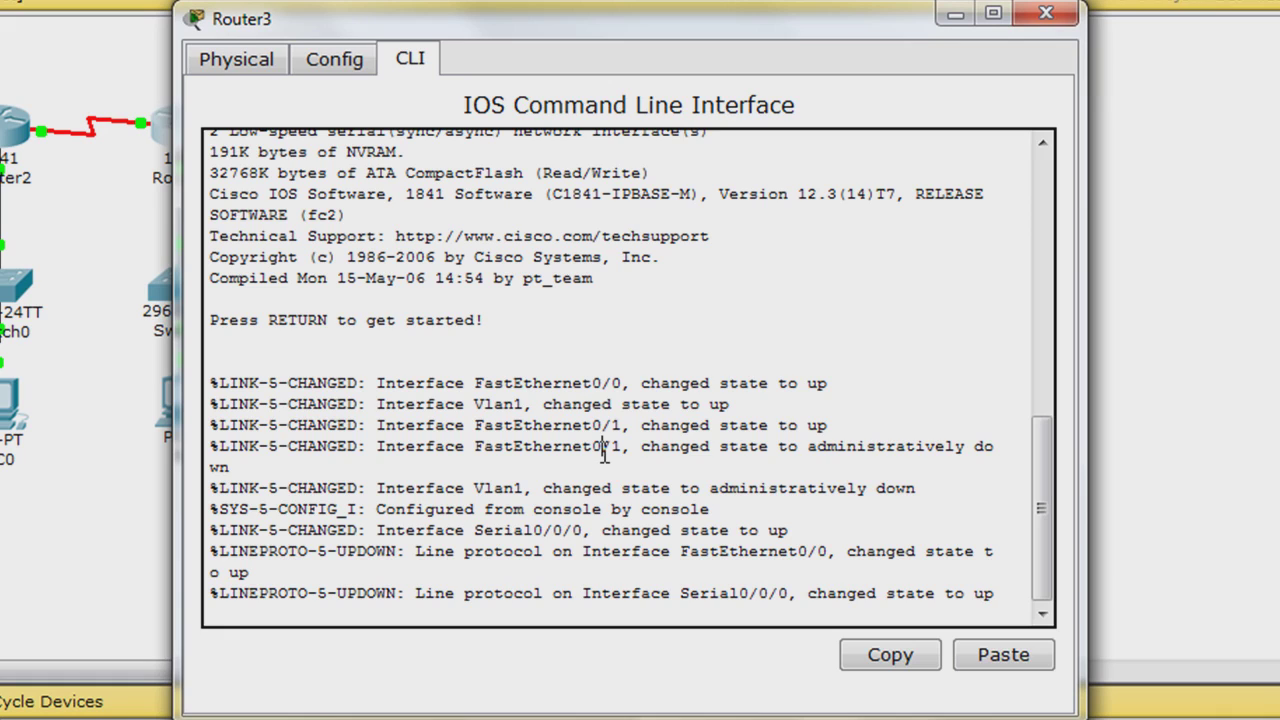
key("Return")
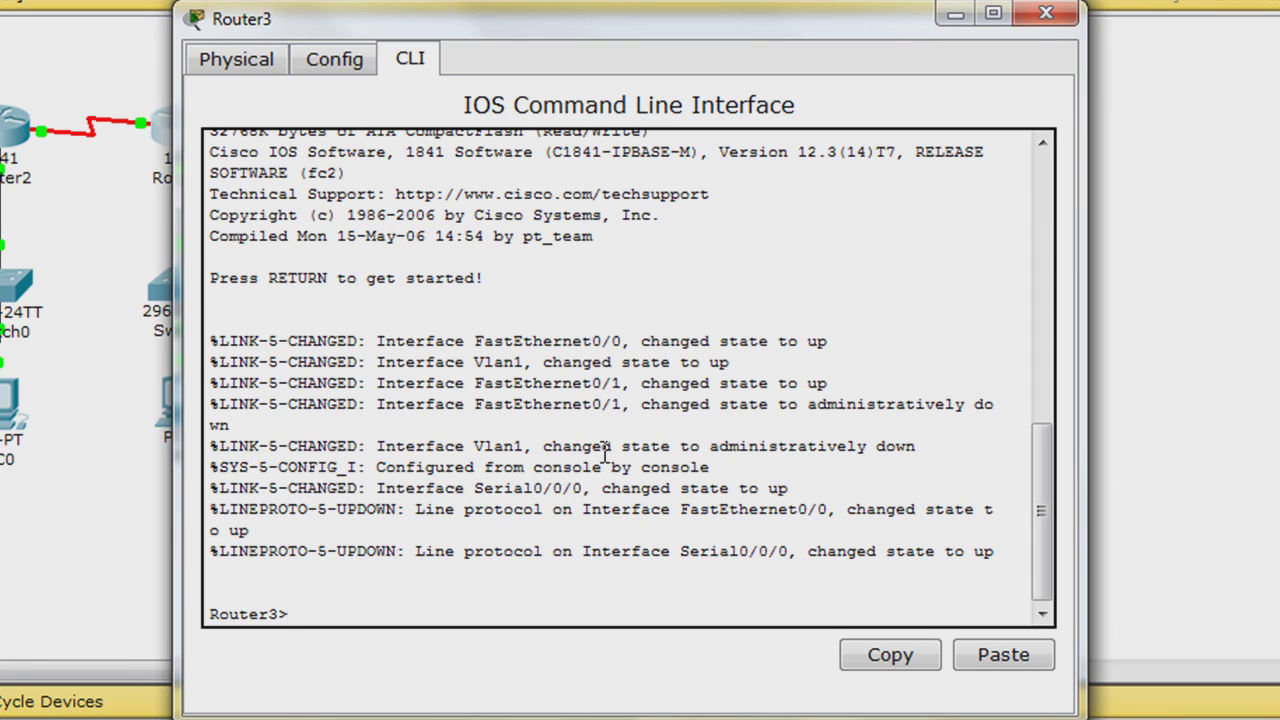
type("enable")
key("Return")
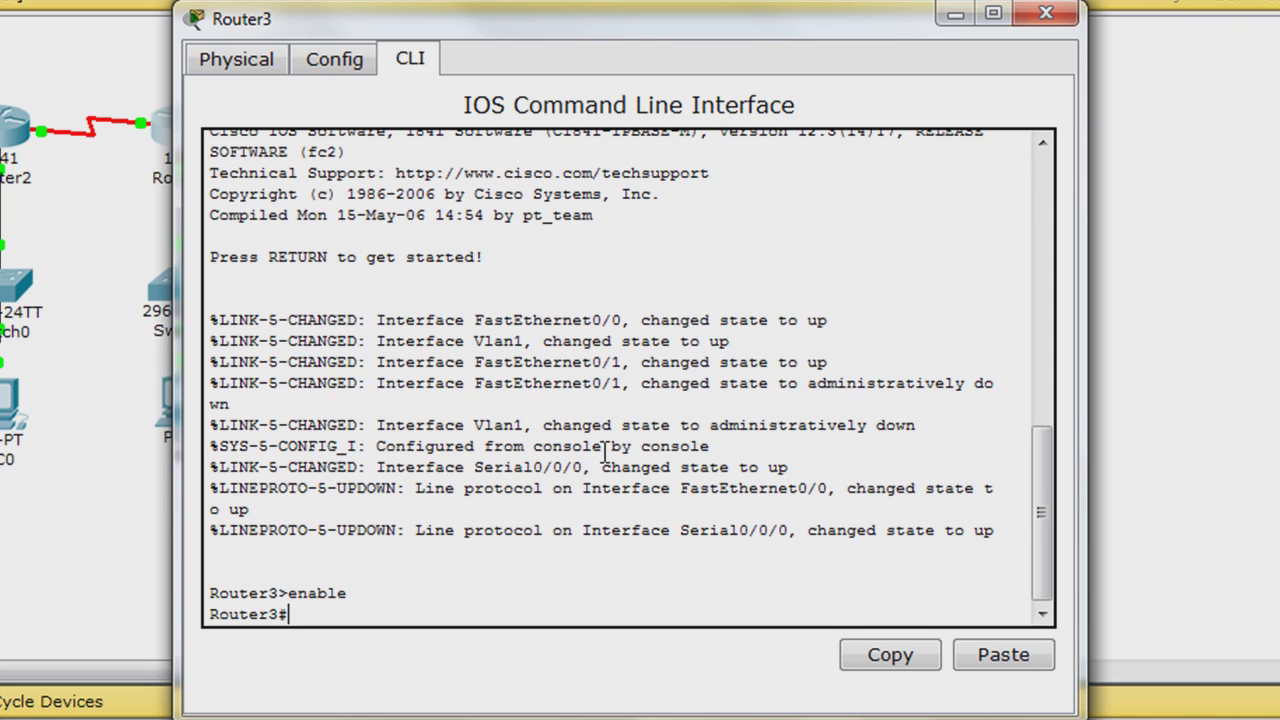
type("config t")
key("Return")
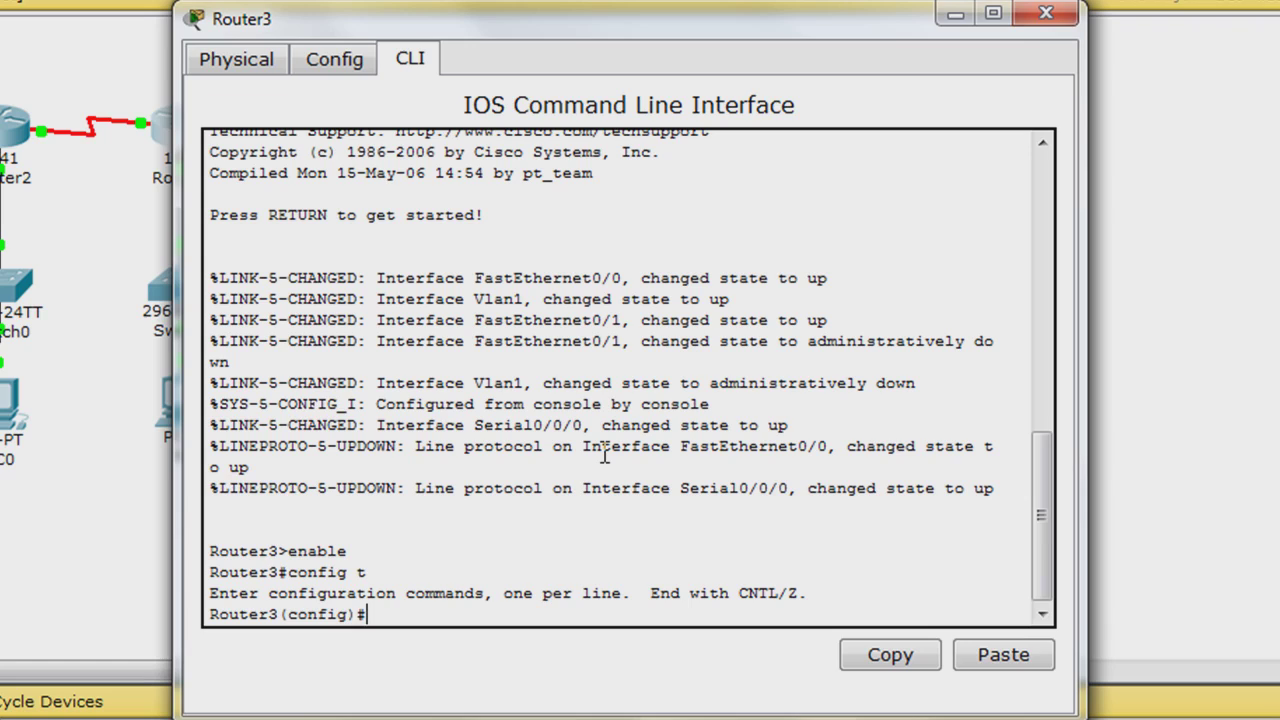
Step: Give FastEthernet0/1 address 12.0.0.1 255.0.0.0 and enable it with no shutdown
type("int fa0/1")
key("Return")
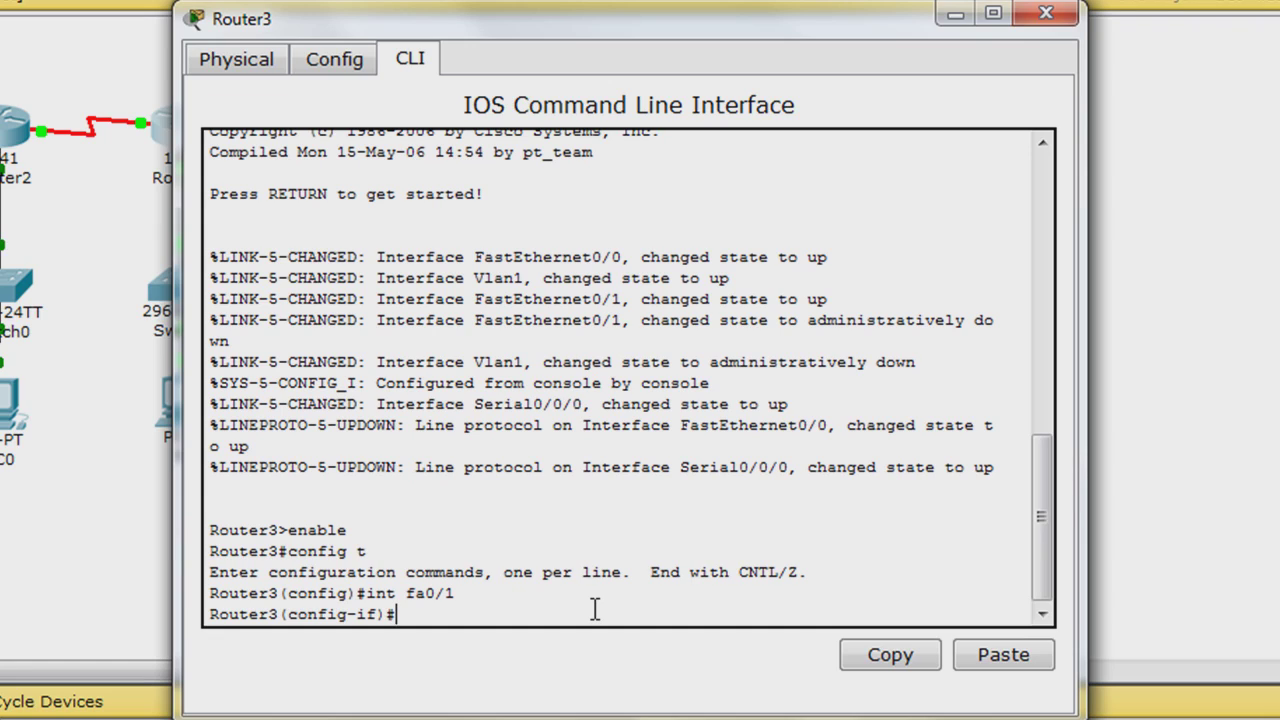
type("ip address ")
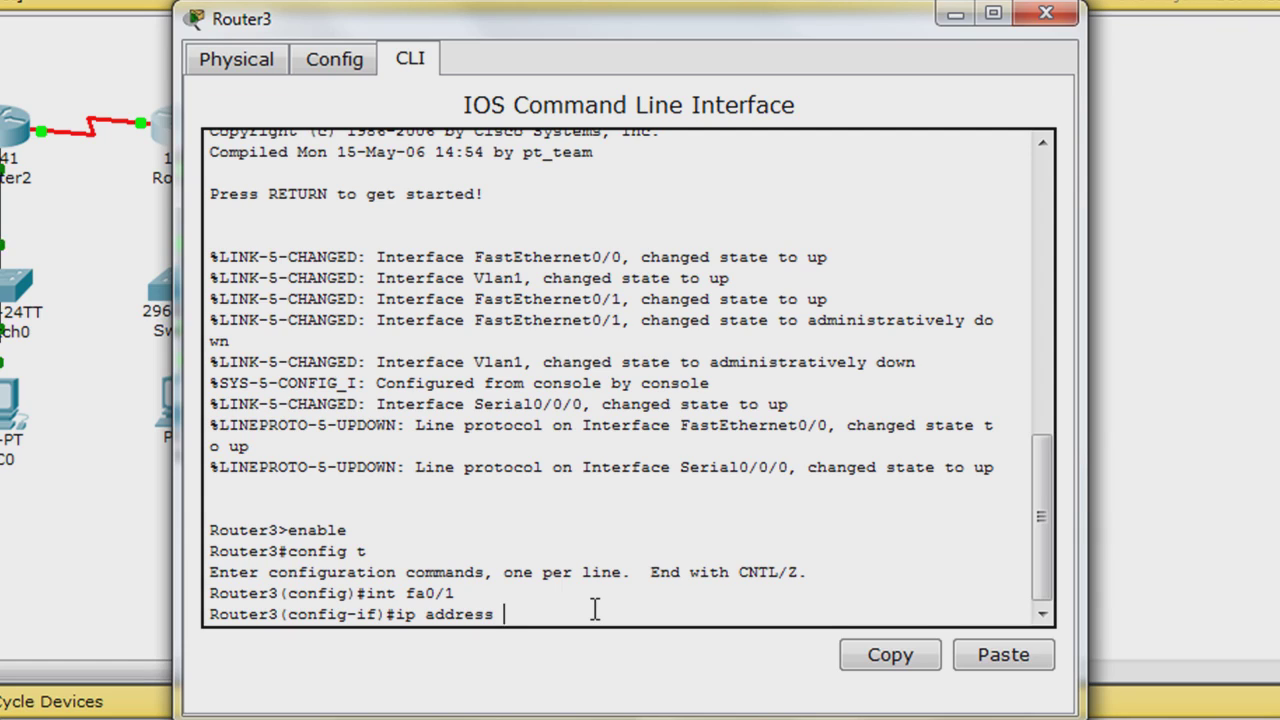
type("12.0.0.1 255.")
type(".0.0")
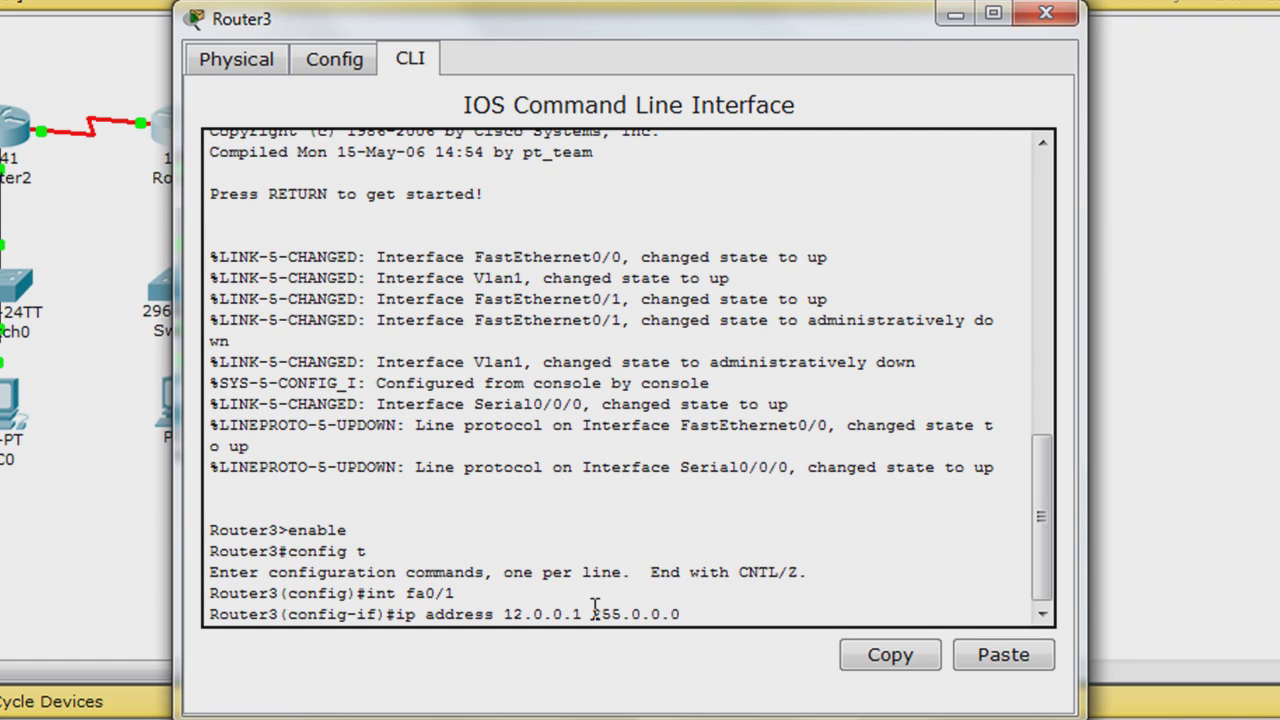
key("Return")
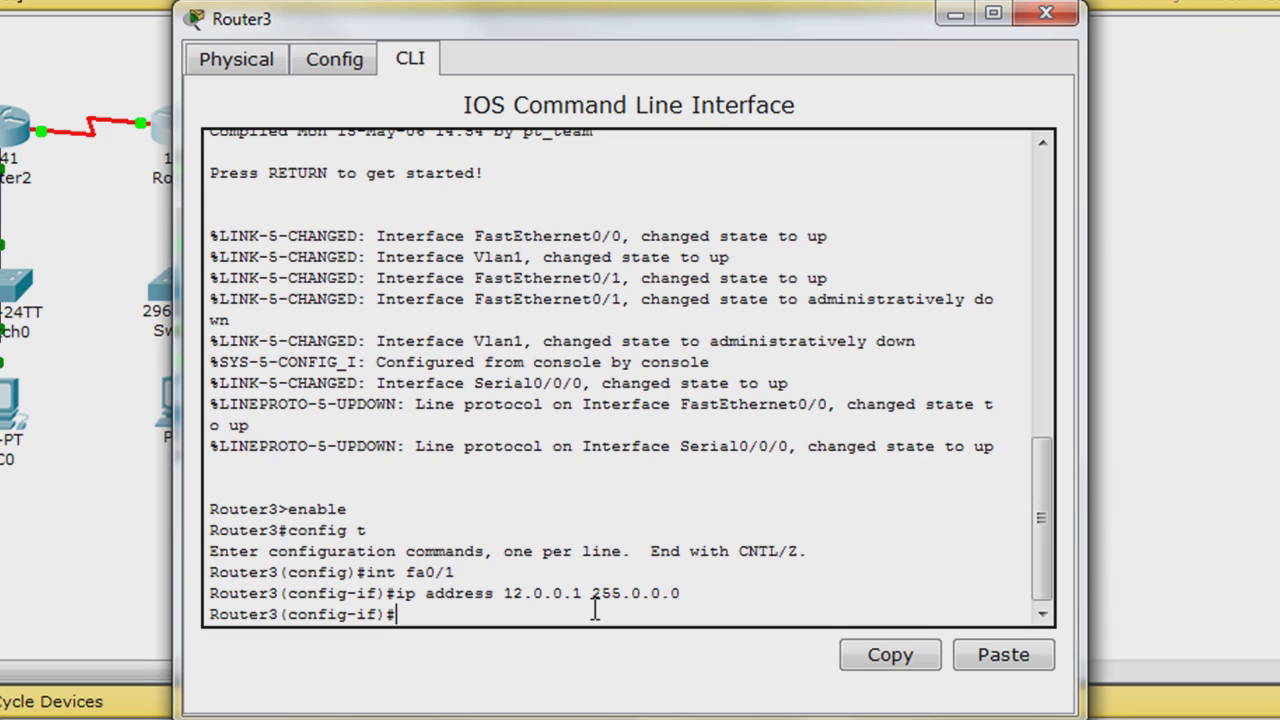
type("no shutdown")
key("Return")
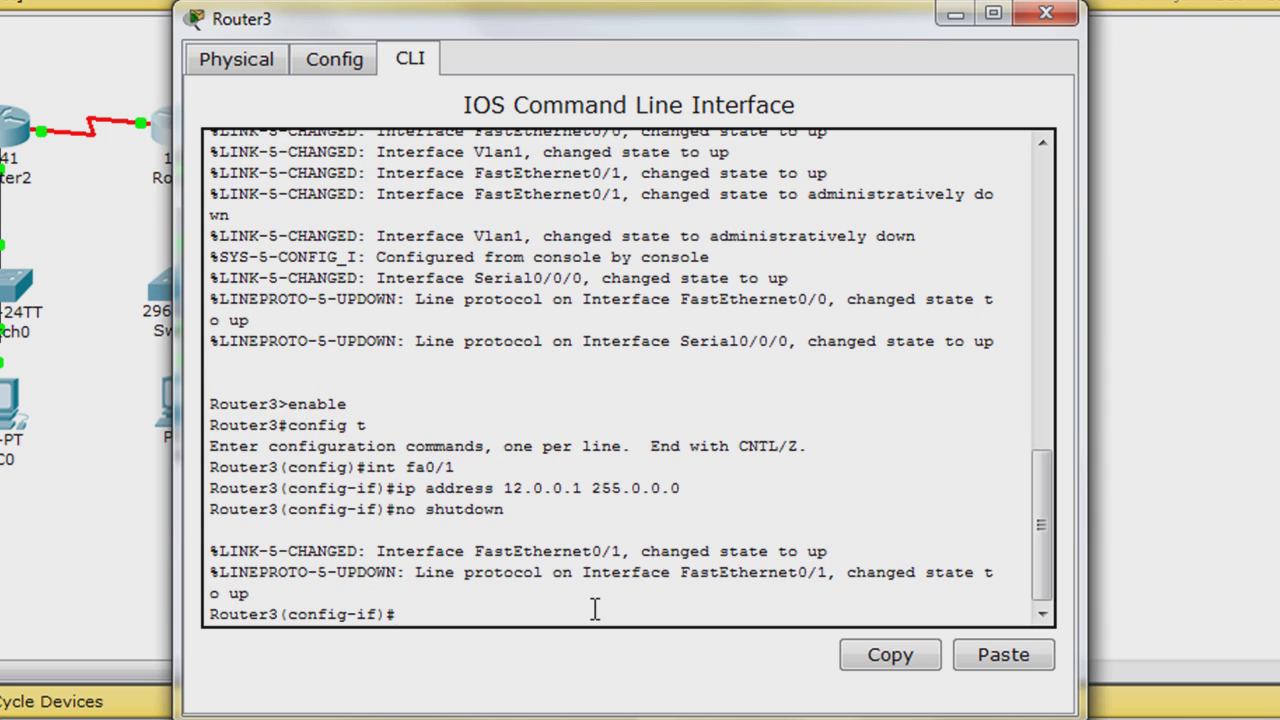
Step: Close Router3's window and bring up PC2's Desktop IP Configuration
left_click(1046, 14)
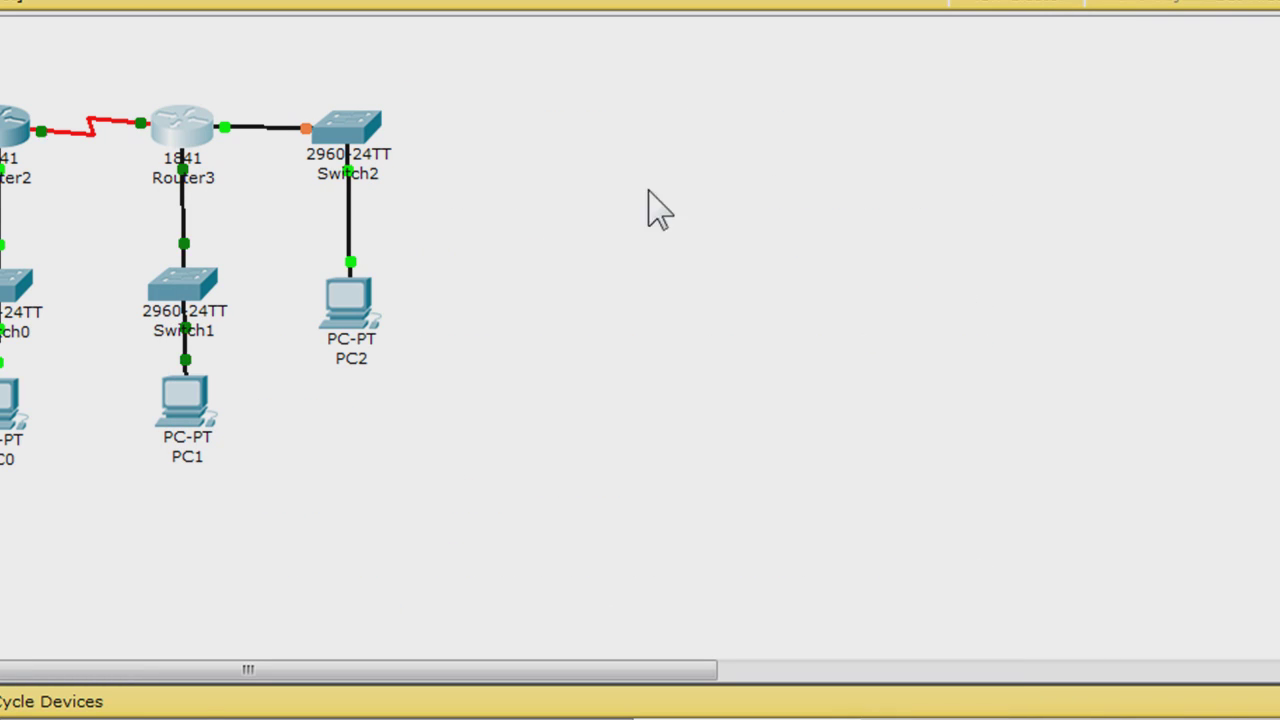
left_click(365, 320)
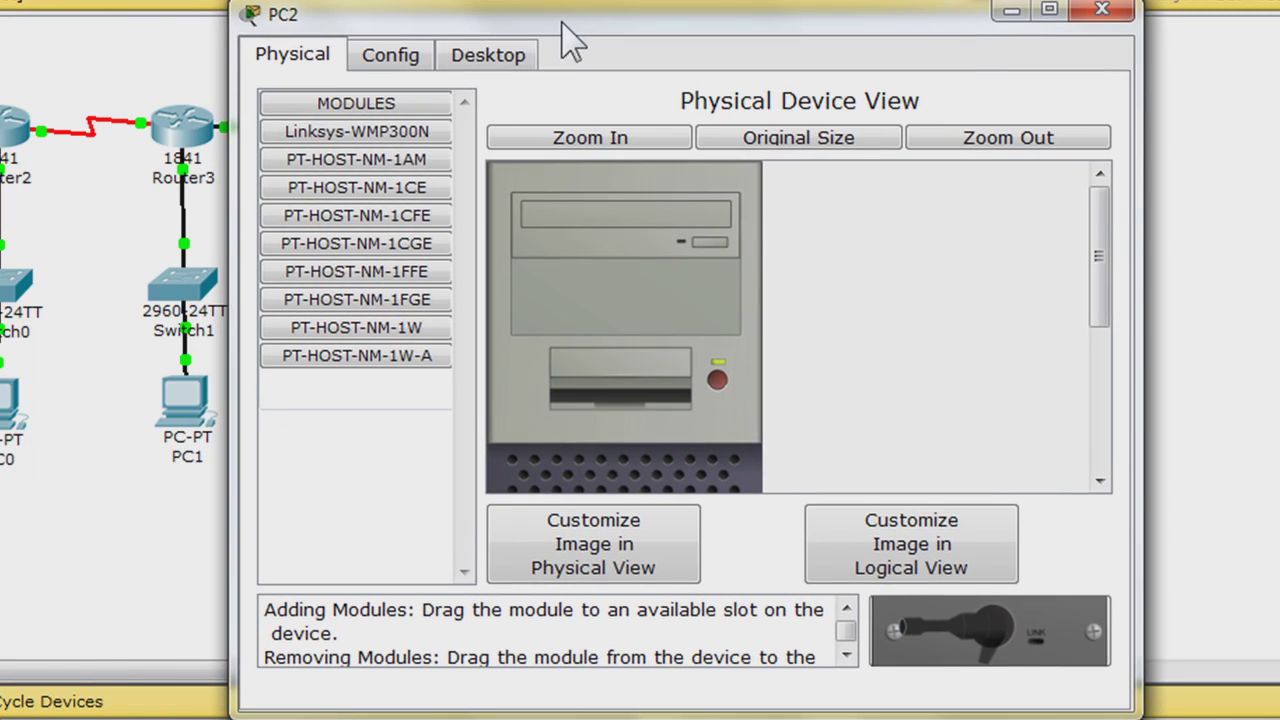
left_click(80, 42)
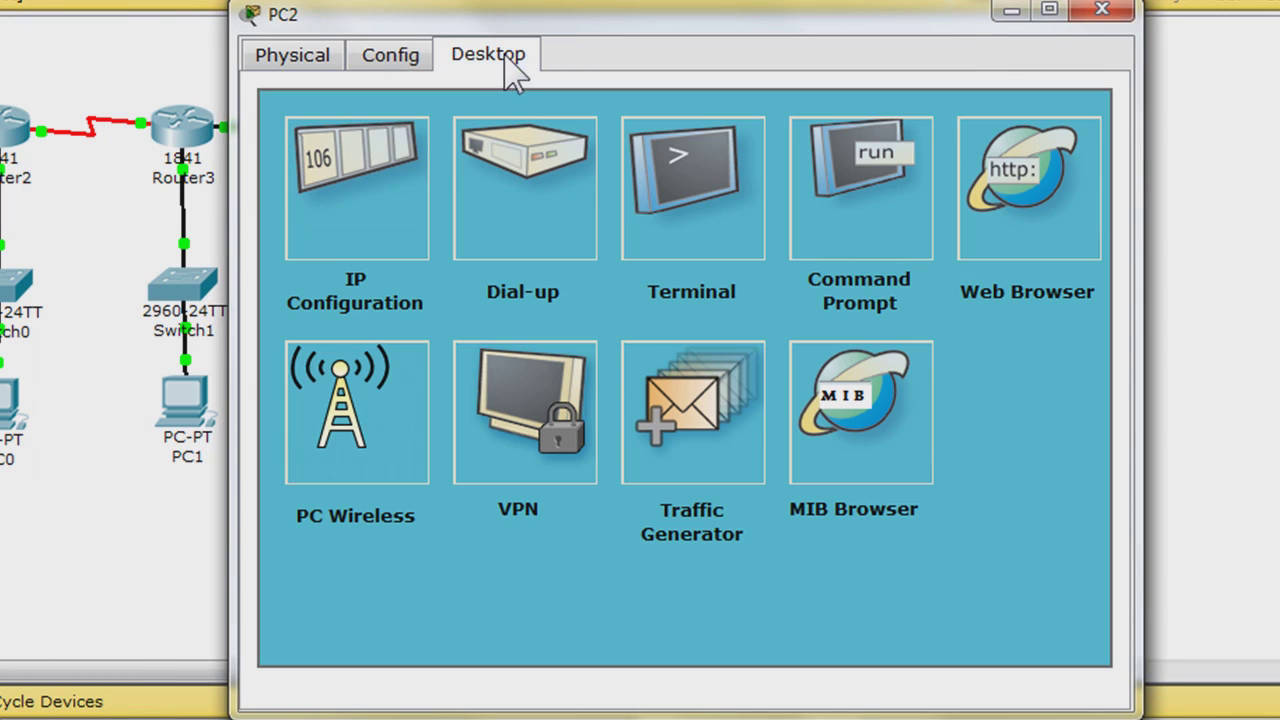
left_click(393, 170)
Step: Set PC2's IP to 12.255.255.254 with default gateway 12.0.0.1
left_click(521, 320)
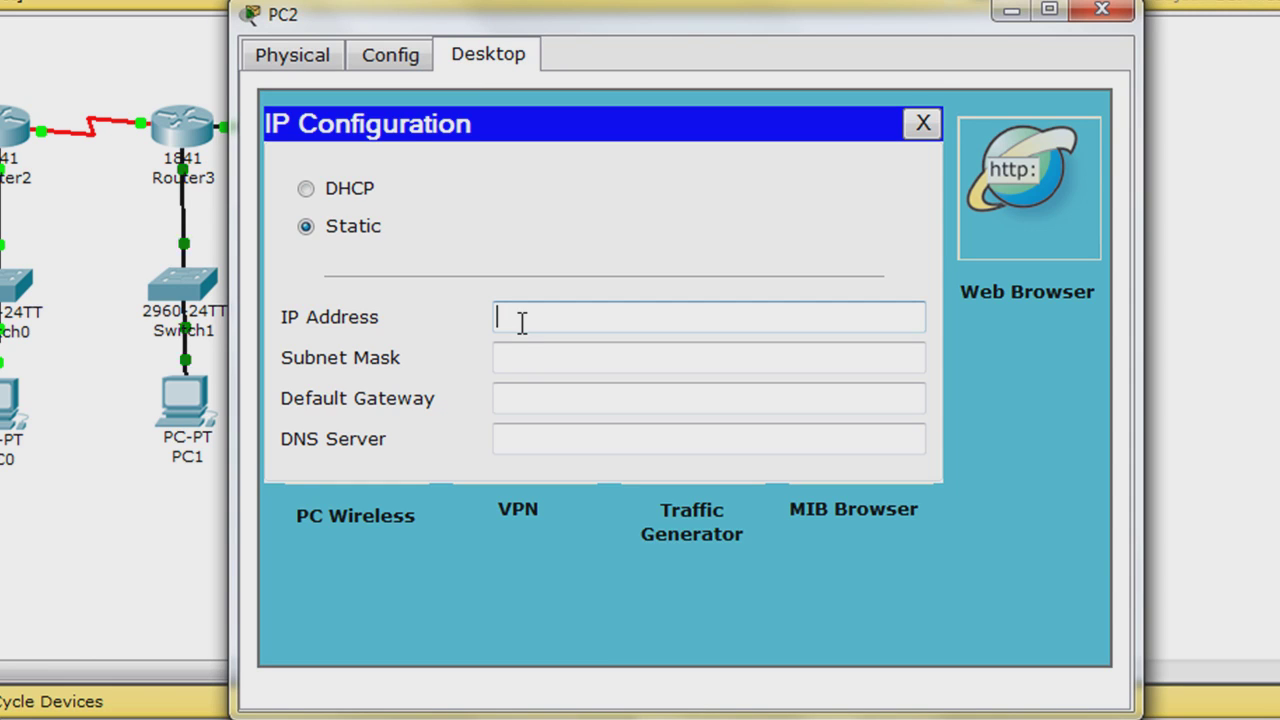
type("12.255.255.254")
key("Tab")
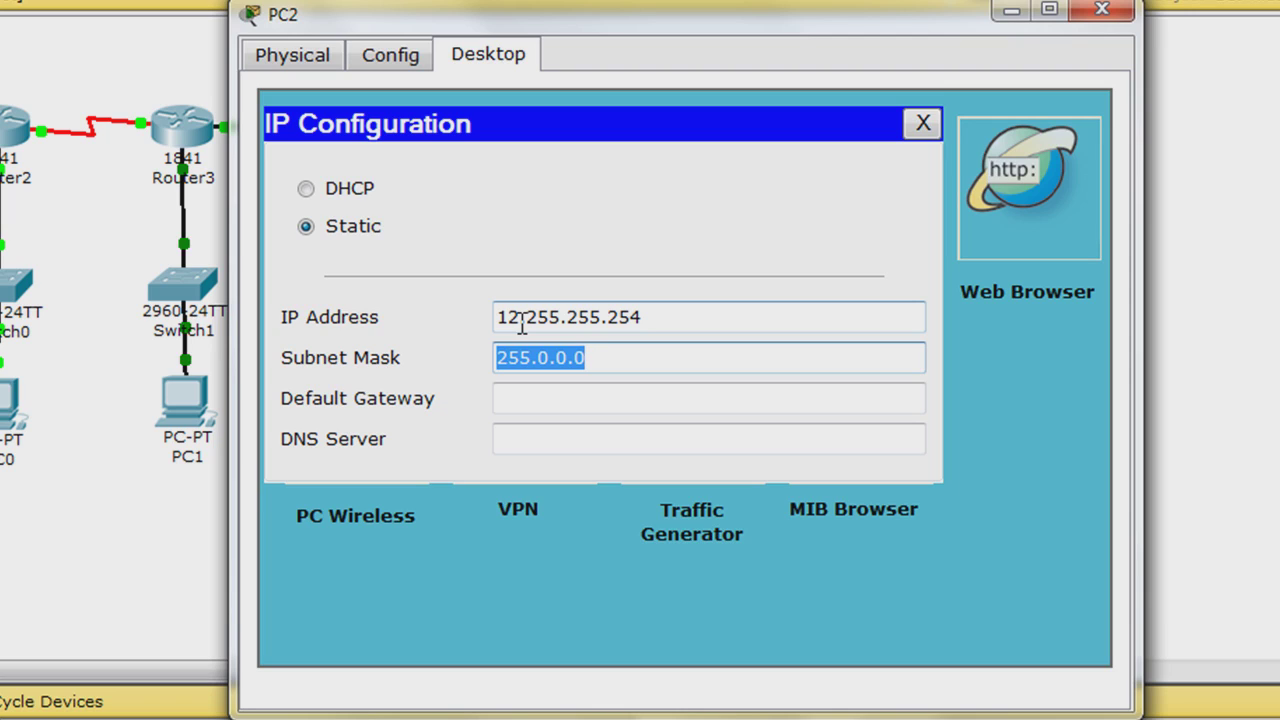
key("Tab")
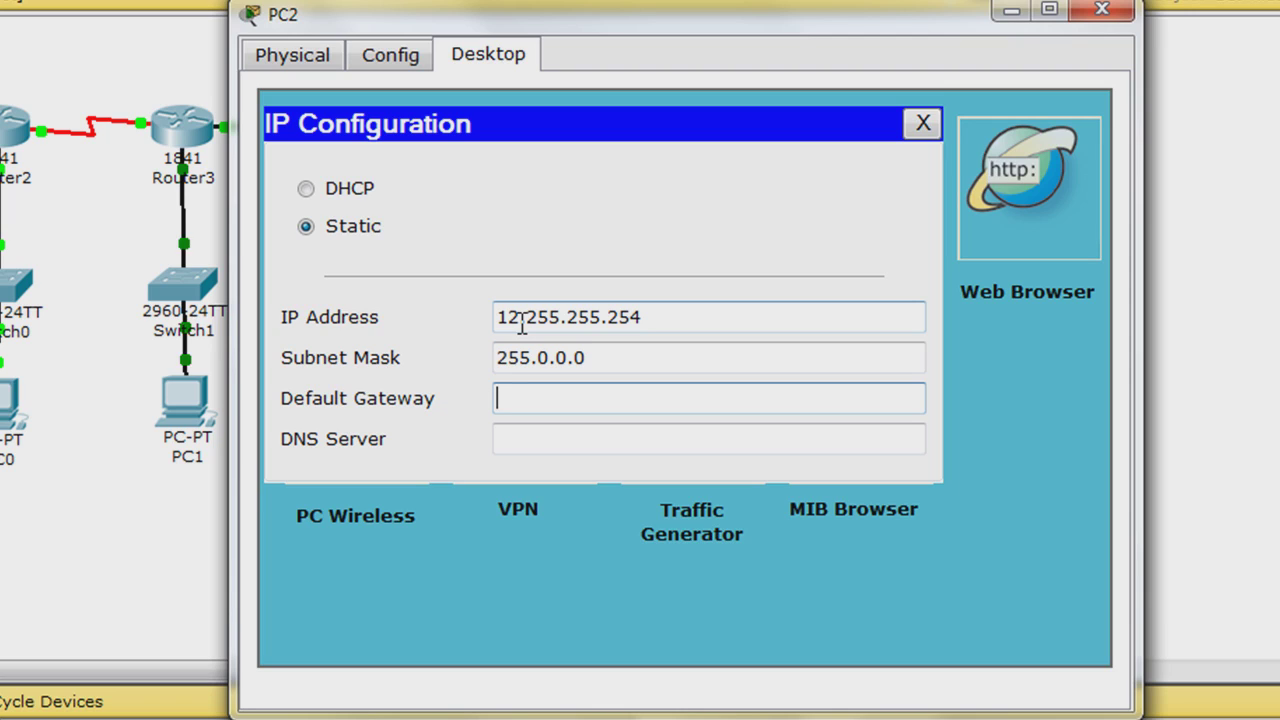
type("12.0.0.1")
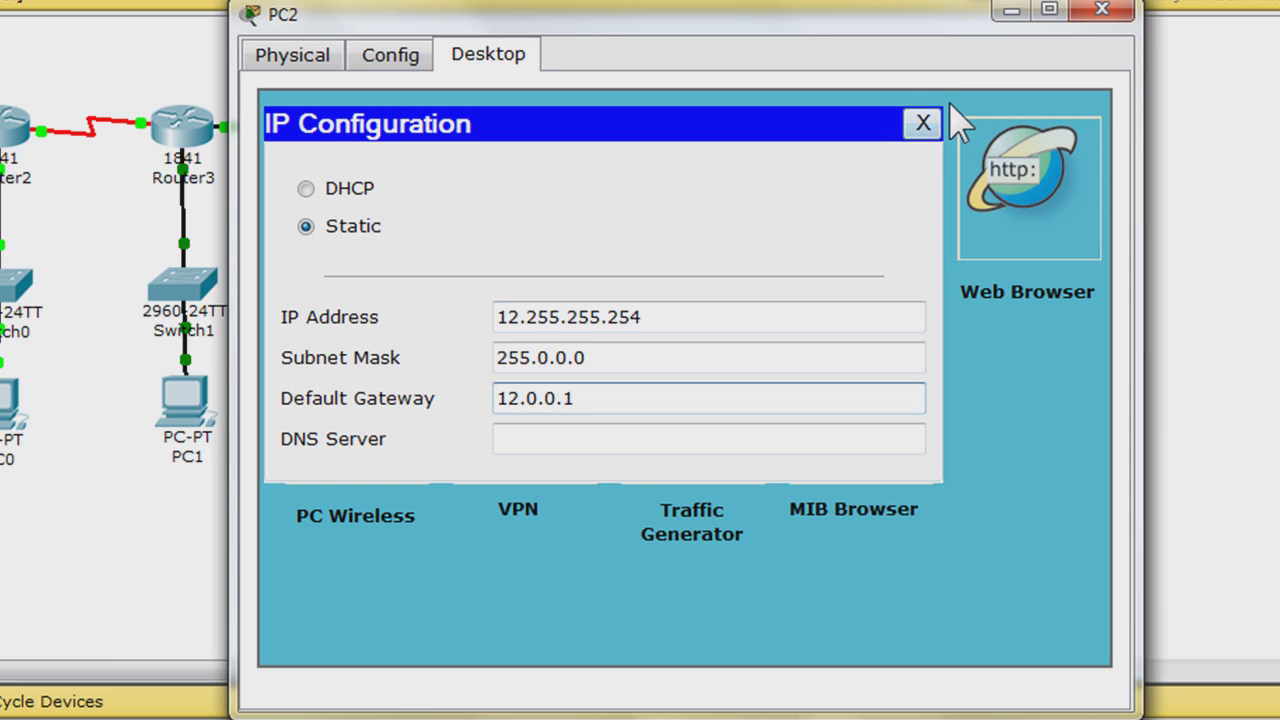
left_click(920, 123)
Step: Close PC2's window to return to the topology view
left_click(1058, 34)
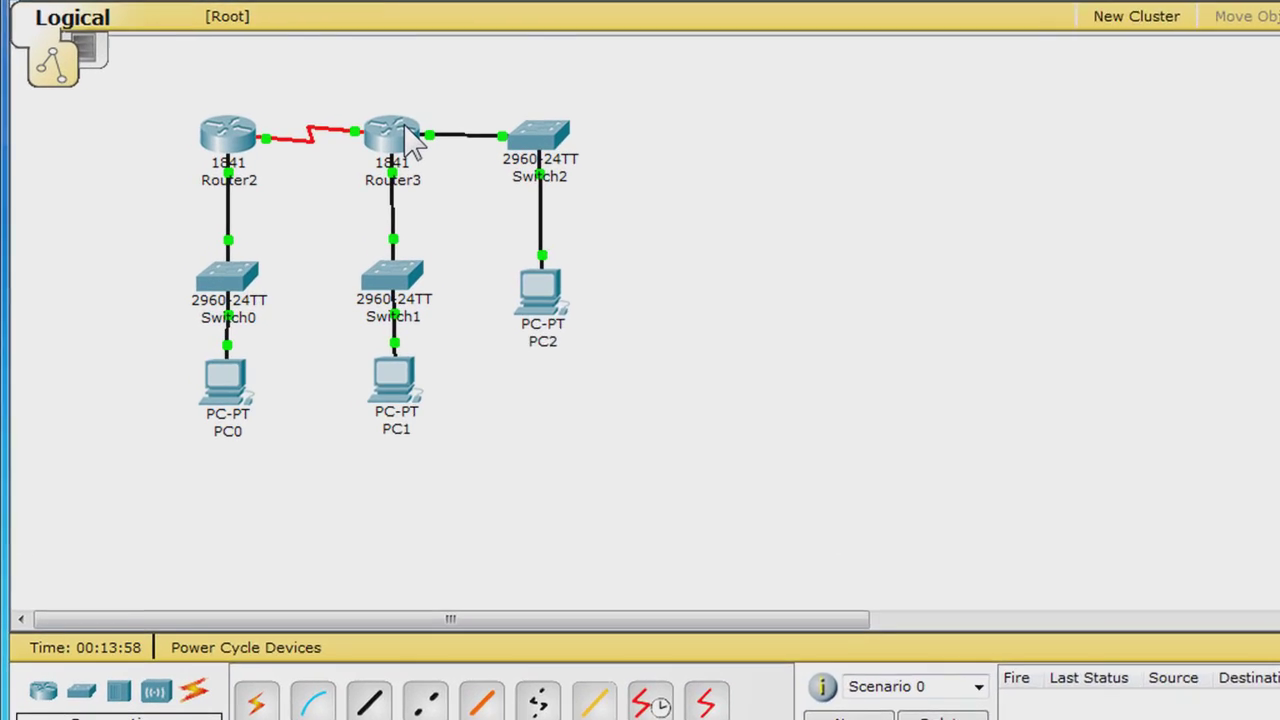
Step: Return Router3 to privileged mode, run show ip route, and type debug ip rip
left_click(326, 191)
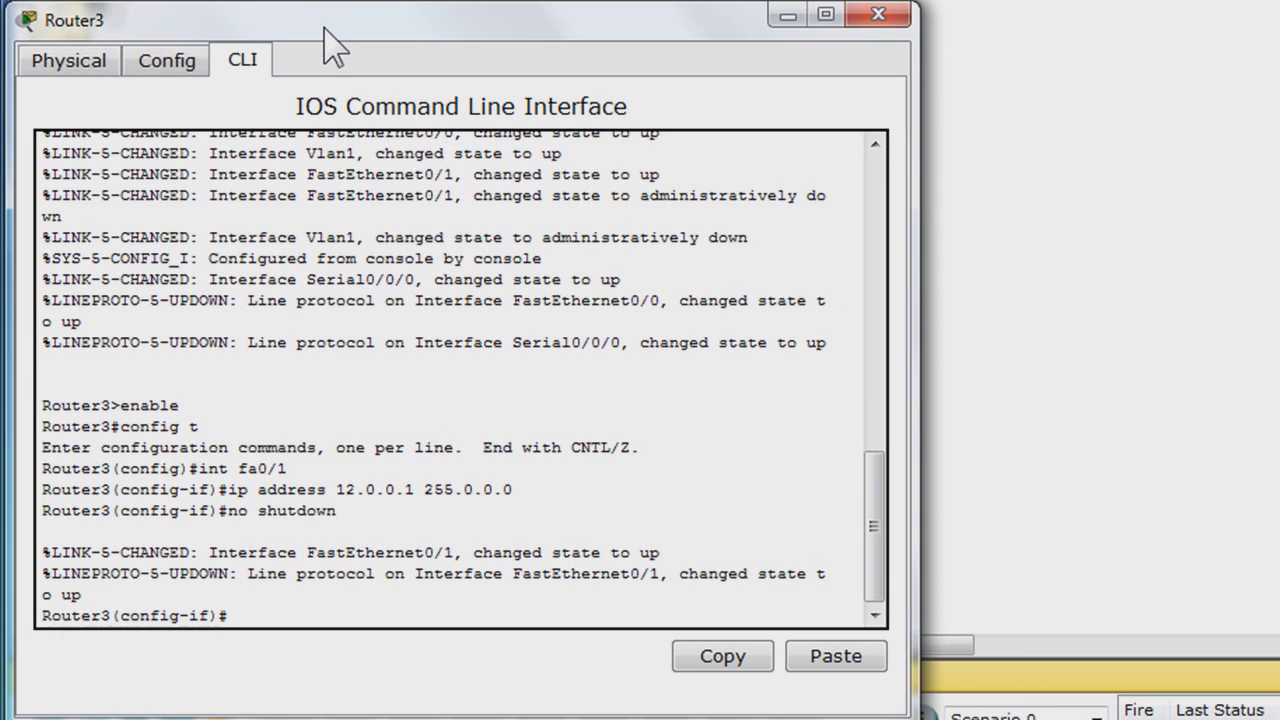
type("end")
key("Return")
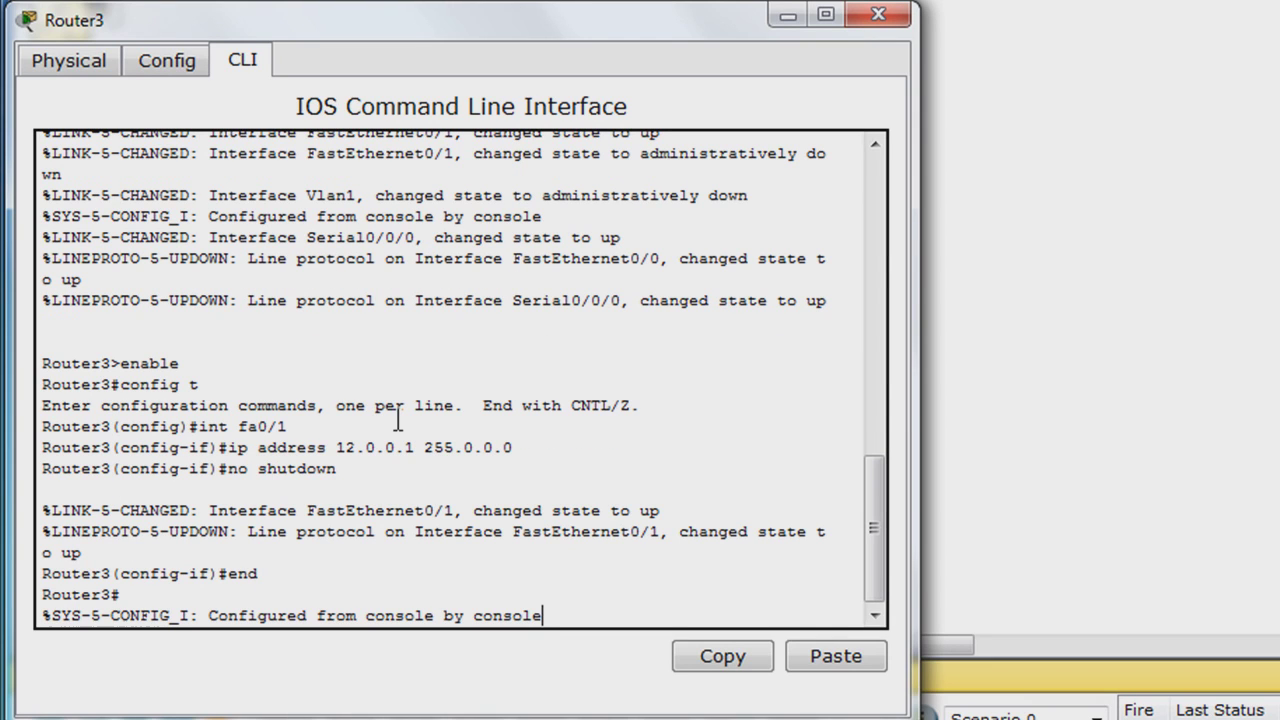
type("enable")
key("Return")
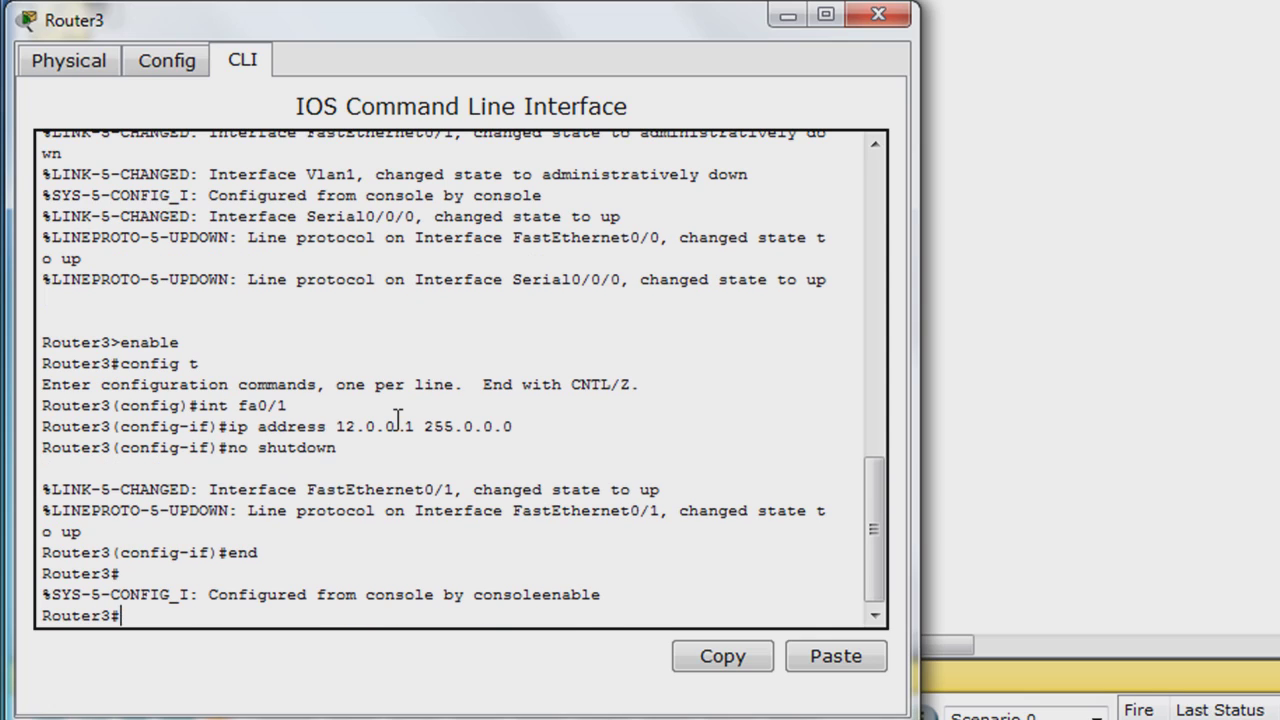
type("show ip rout")
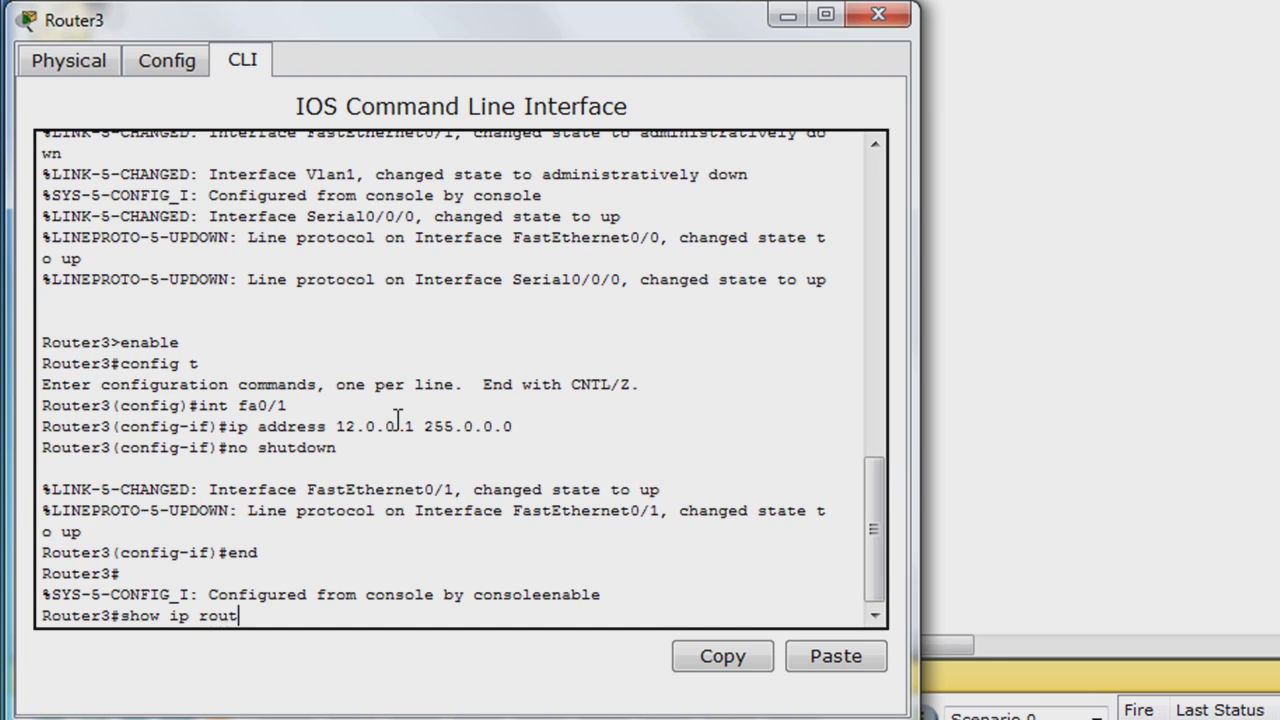
type("e")
key("Return")
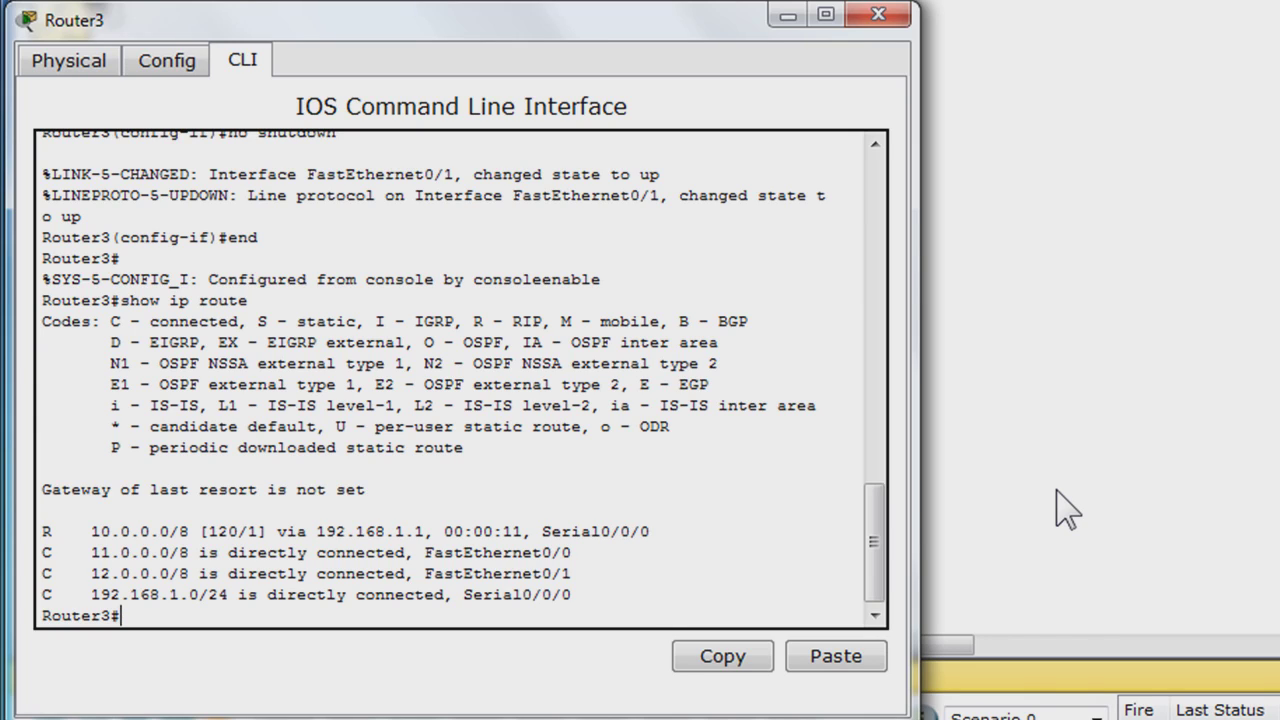
type("debug ip rip")
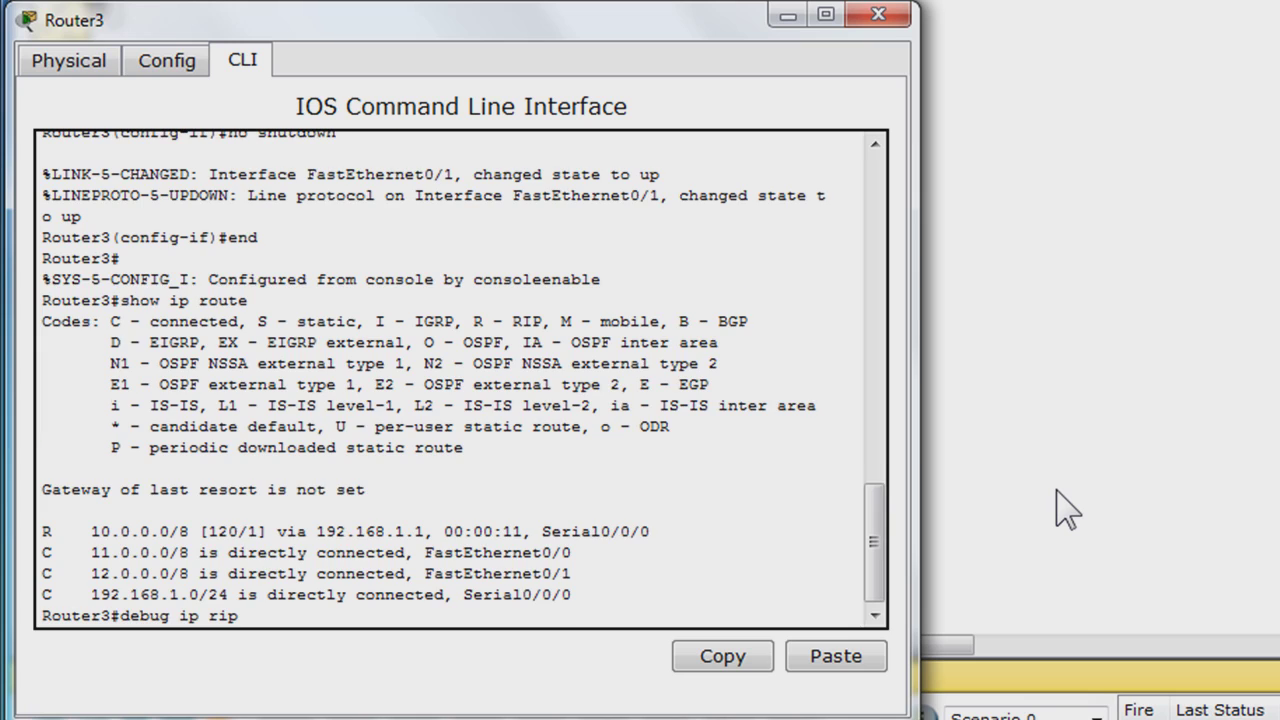
Step: Enable RIP debugging and set logging synchronous on console line 0, then exit to privileged mode
key("Return")
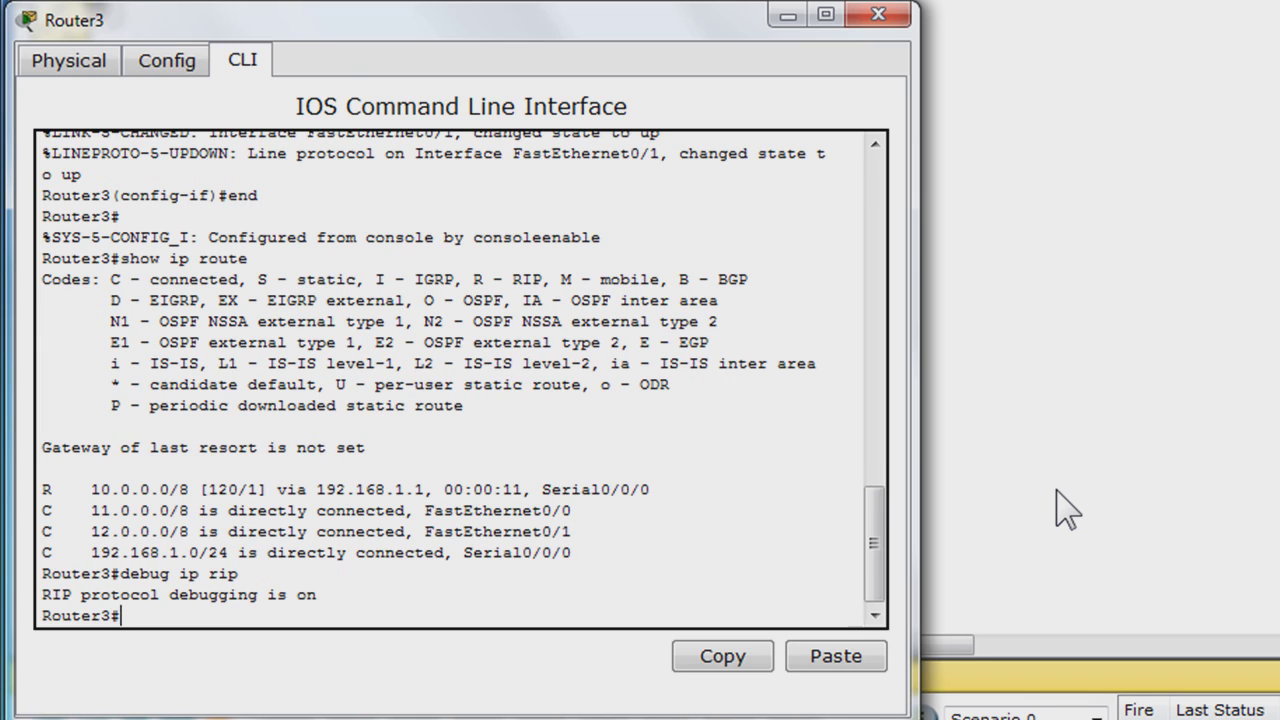
type("config t")
key("Return")
type("lin")
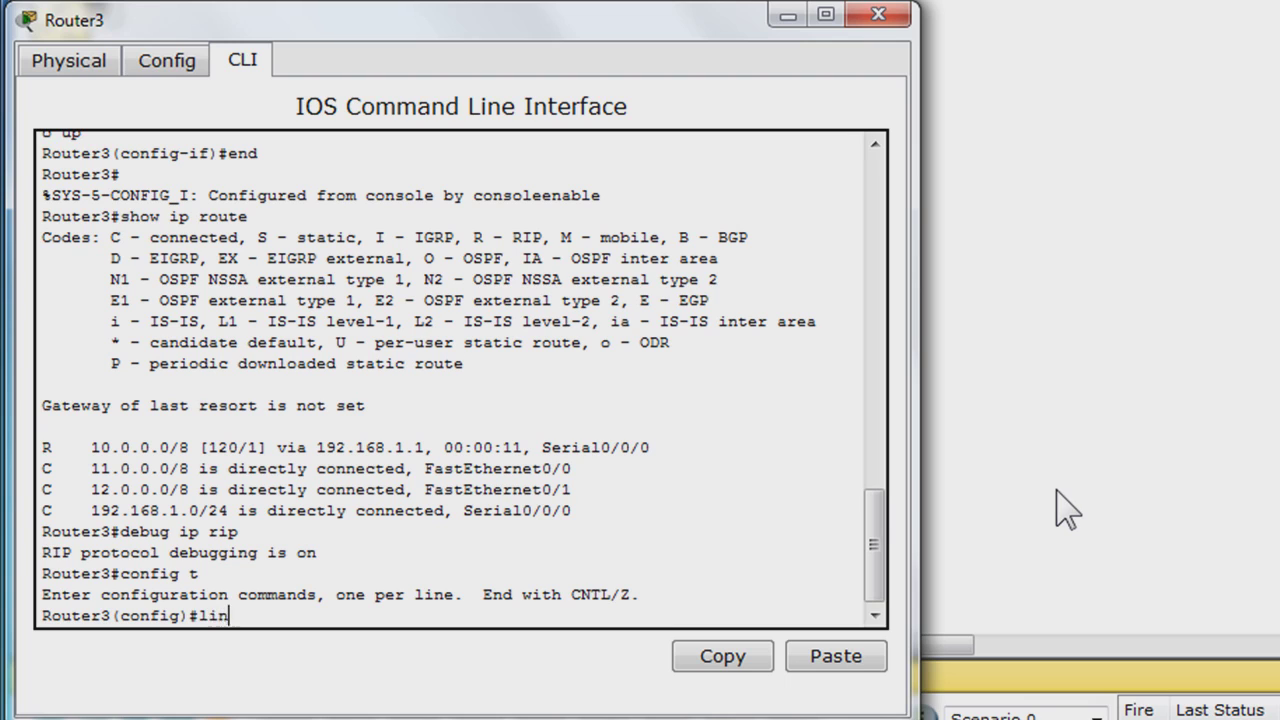
type("e con0")
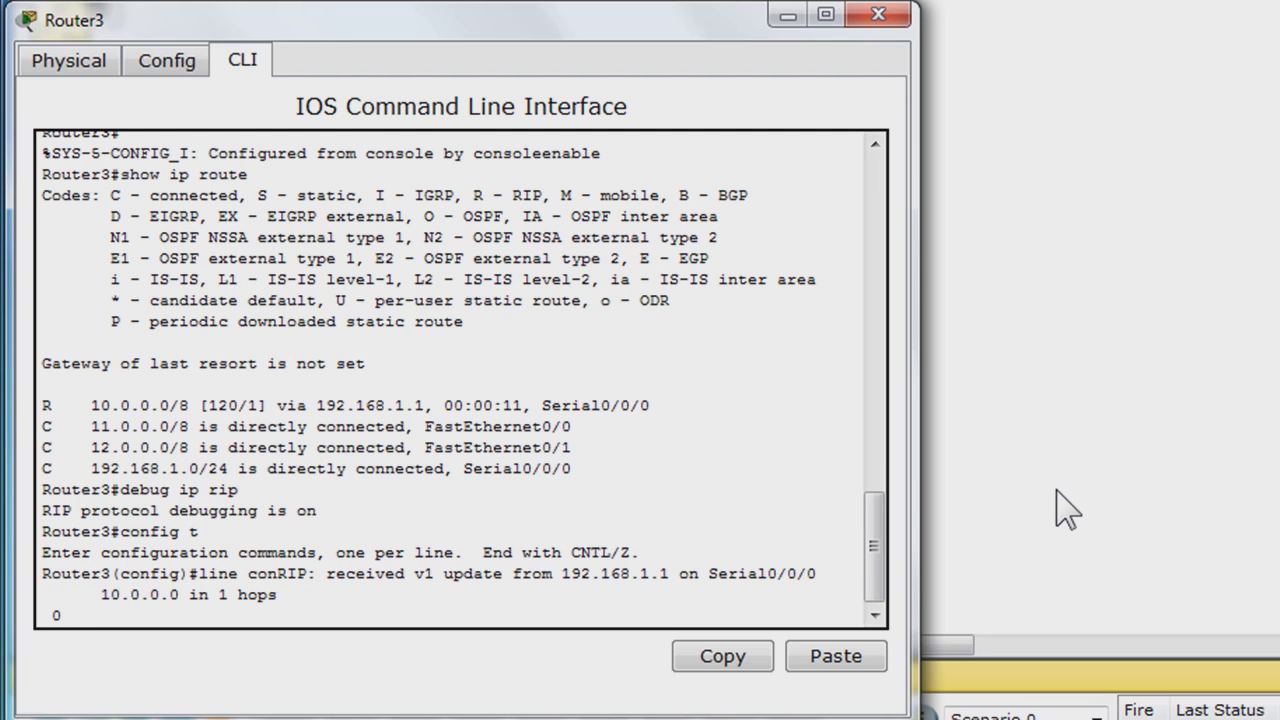
key("Return")
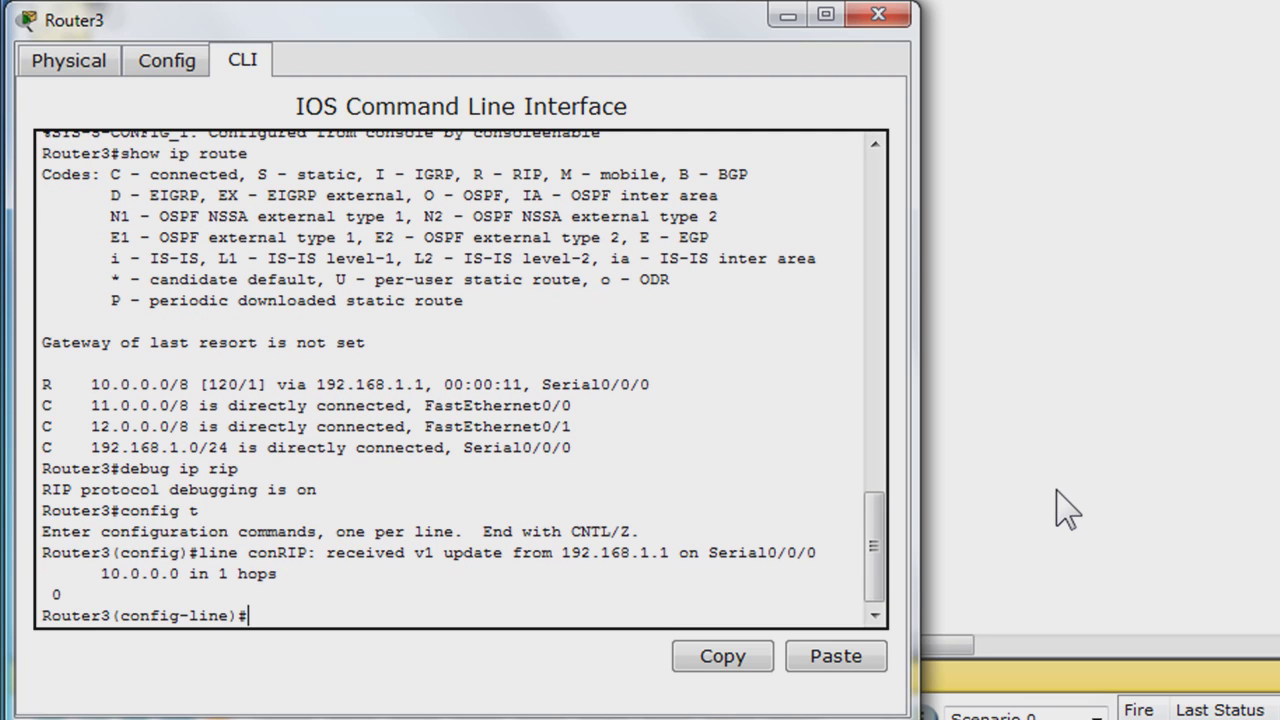
type("logging sync")
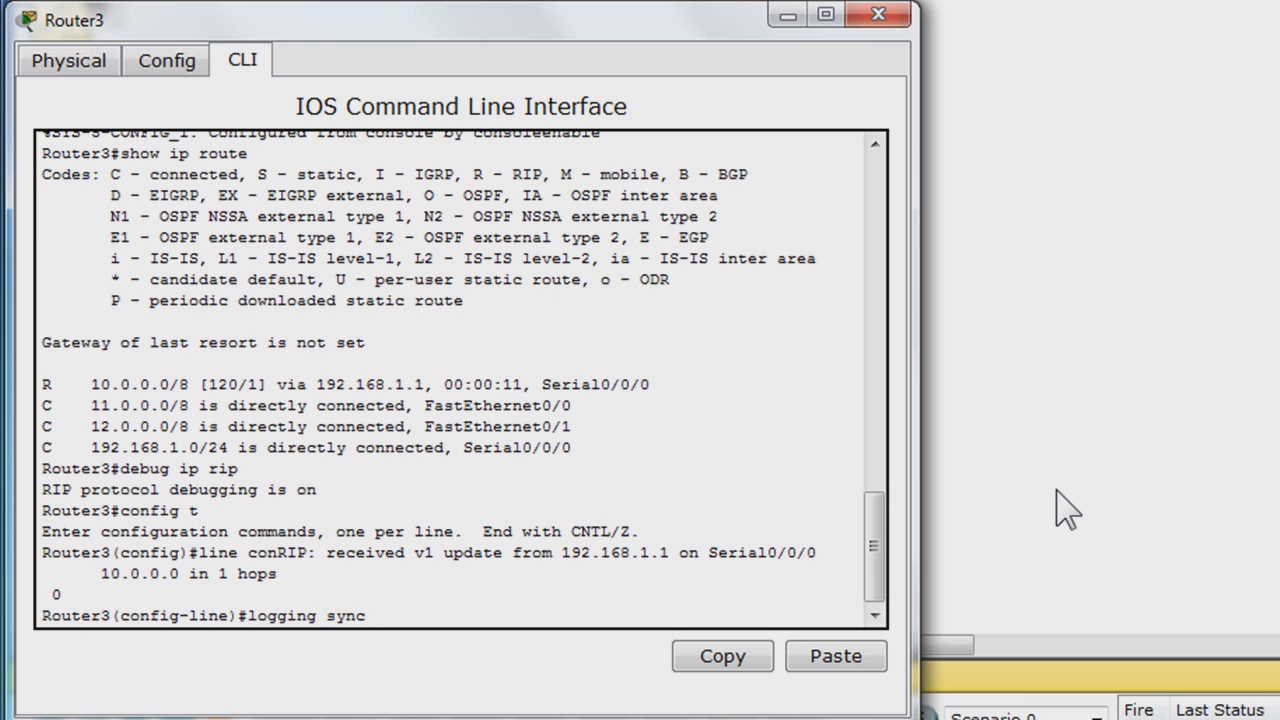
type("hronous")
key("Return")
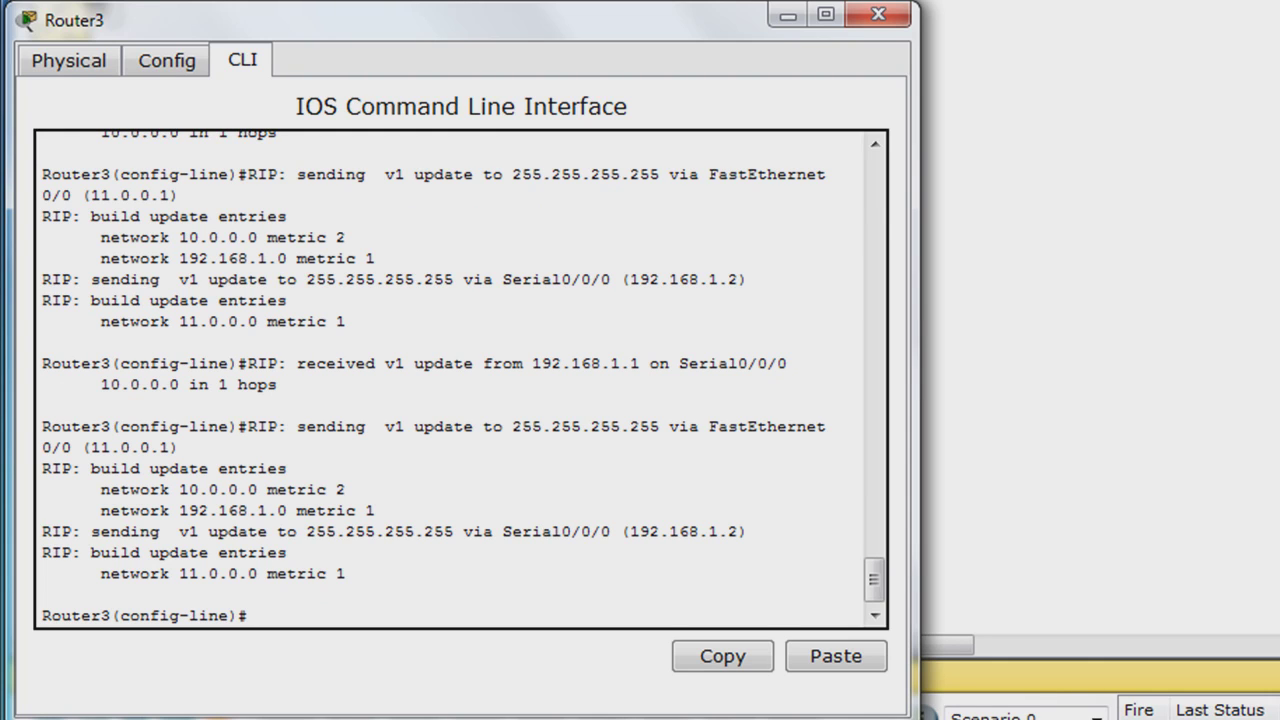
type("end")
key("Return")
key("Return")
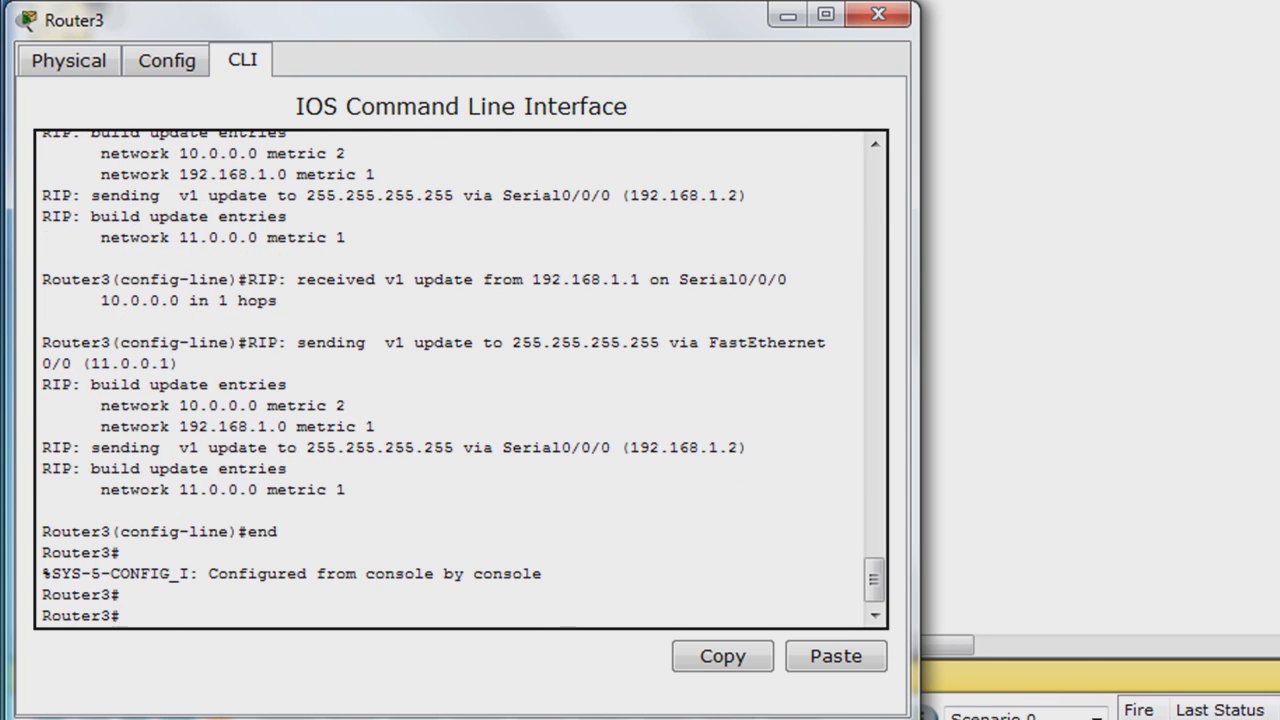
Step: Add network 12.0.0.0 to Router3's RIP configuration
type("config t")
key("Return")
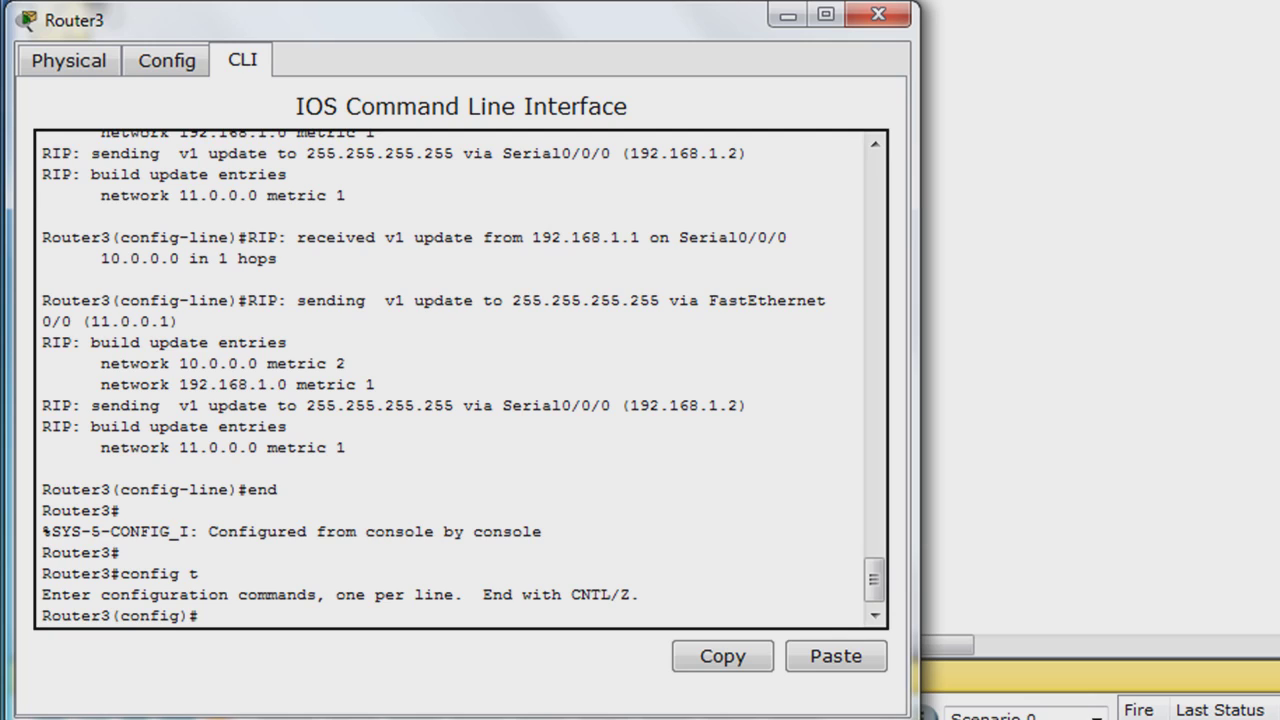
type("router rip")
key("Return")
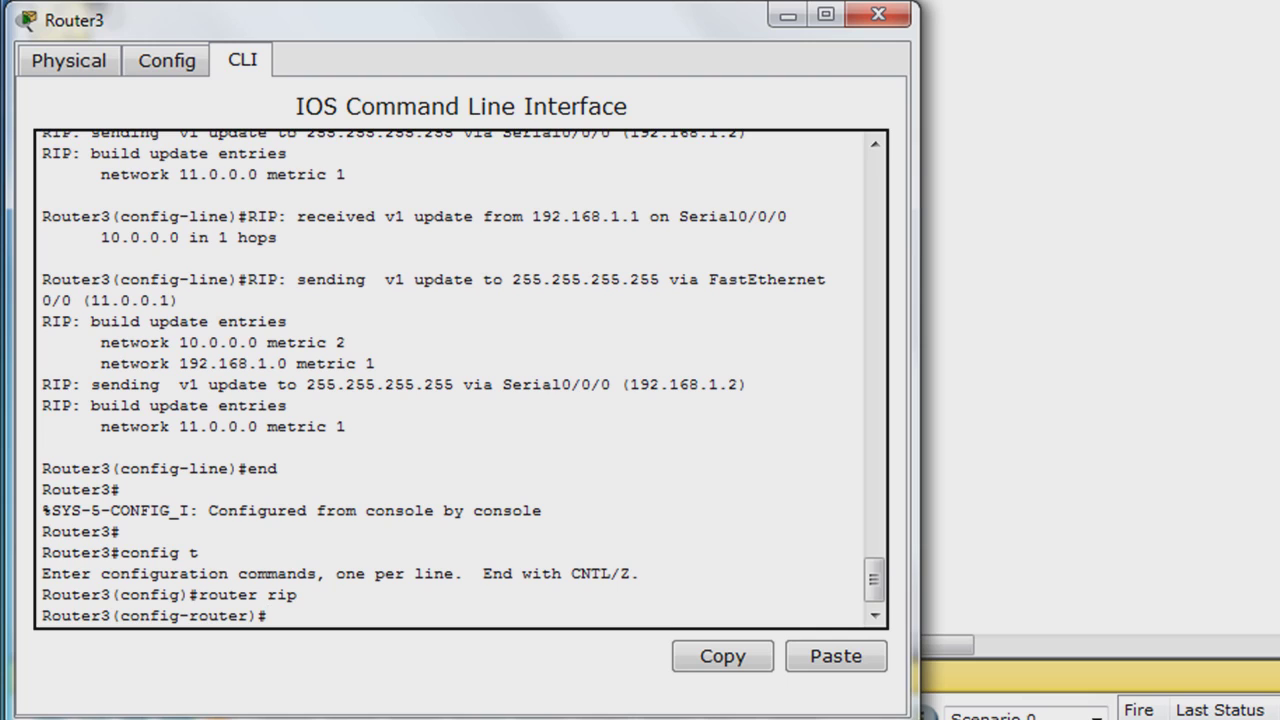
type("ne")
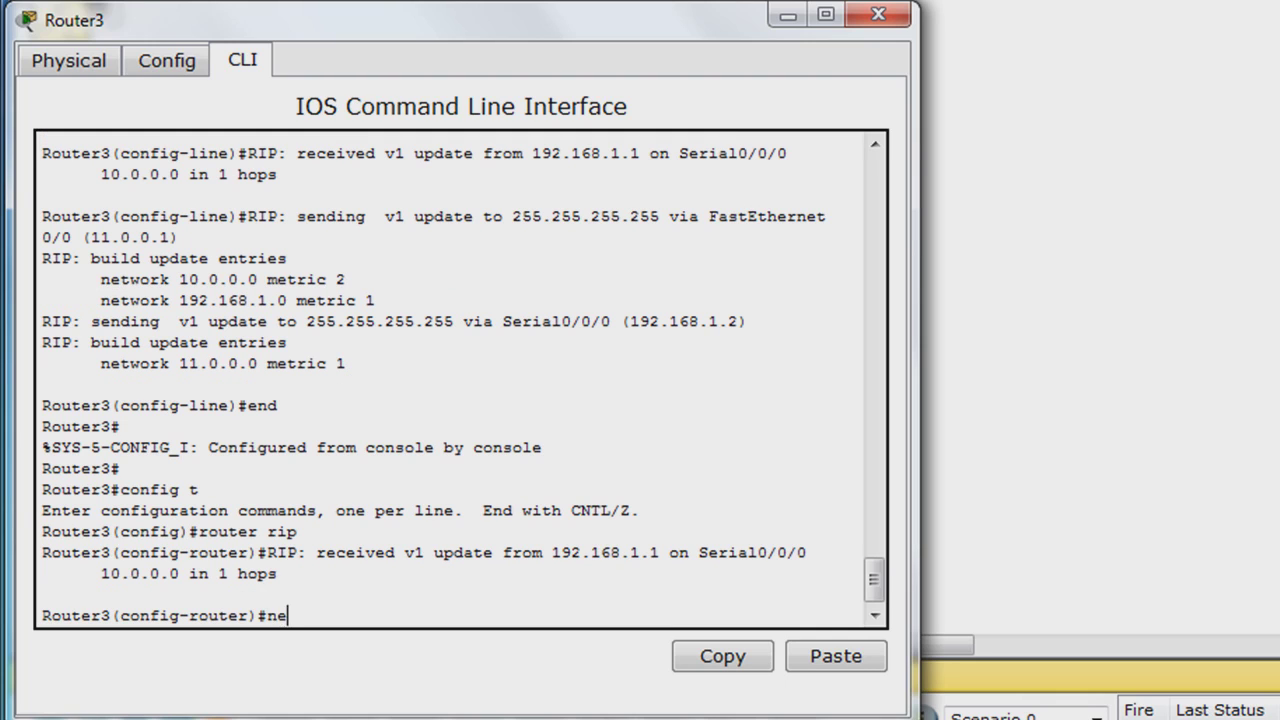
type("twork 12.0.0.0")
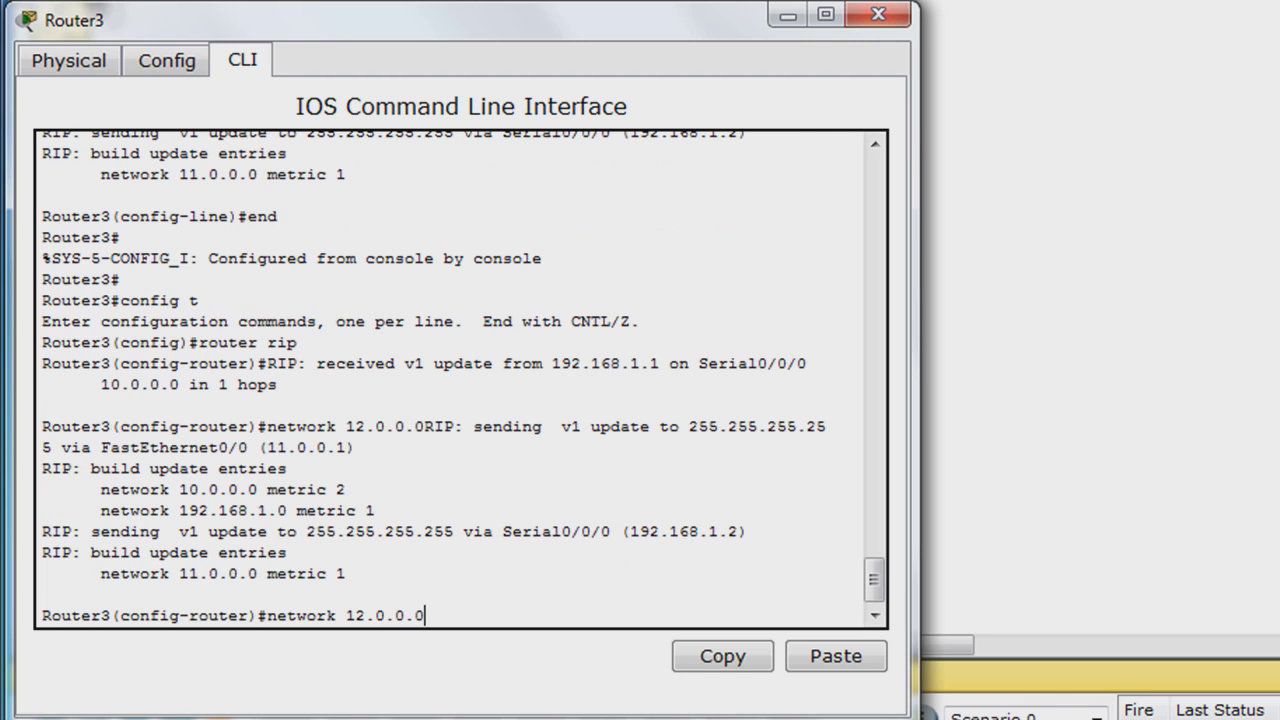
key("Return")
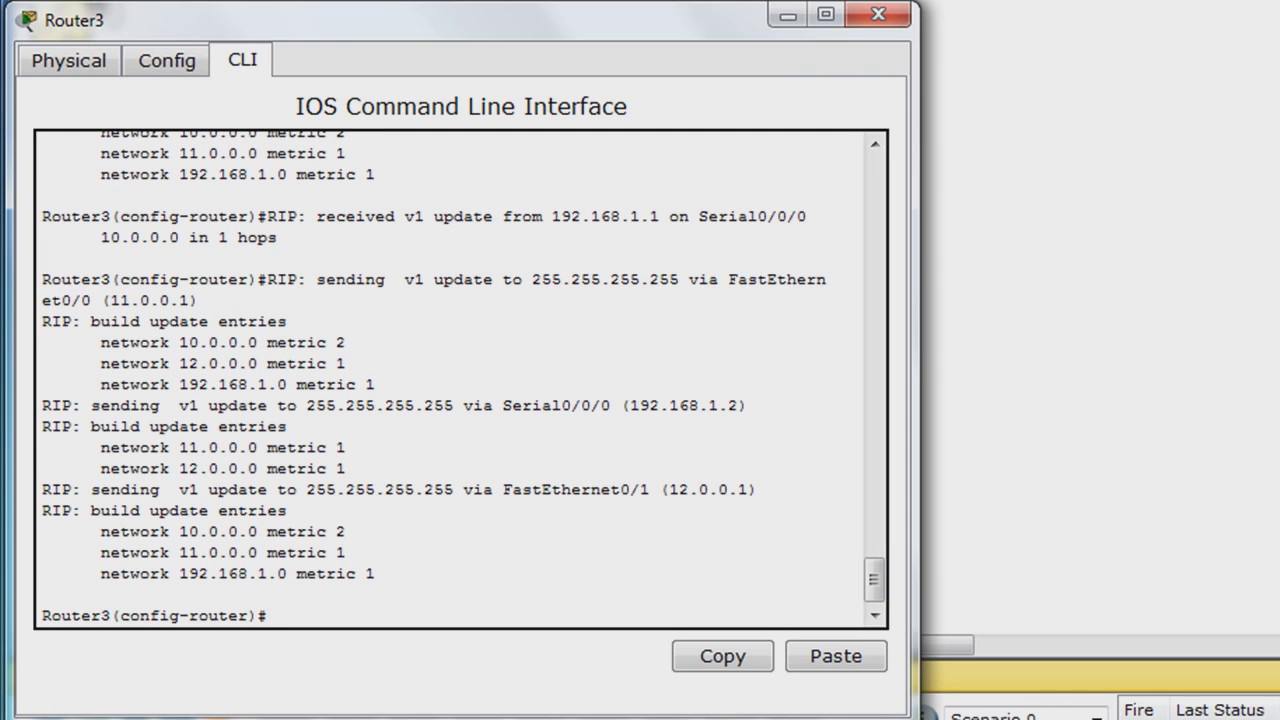
Step: Exit configuration, turn off RIP debugging with no debug ip rip, and close Router3's window
type("end")
key("Return")
type("no d")
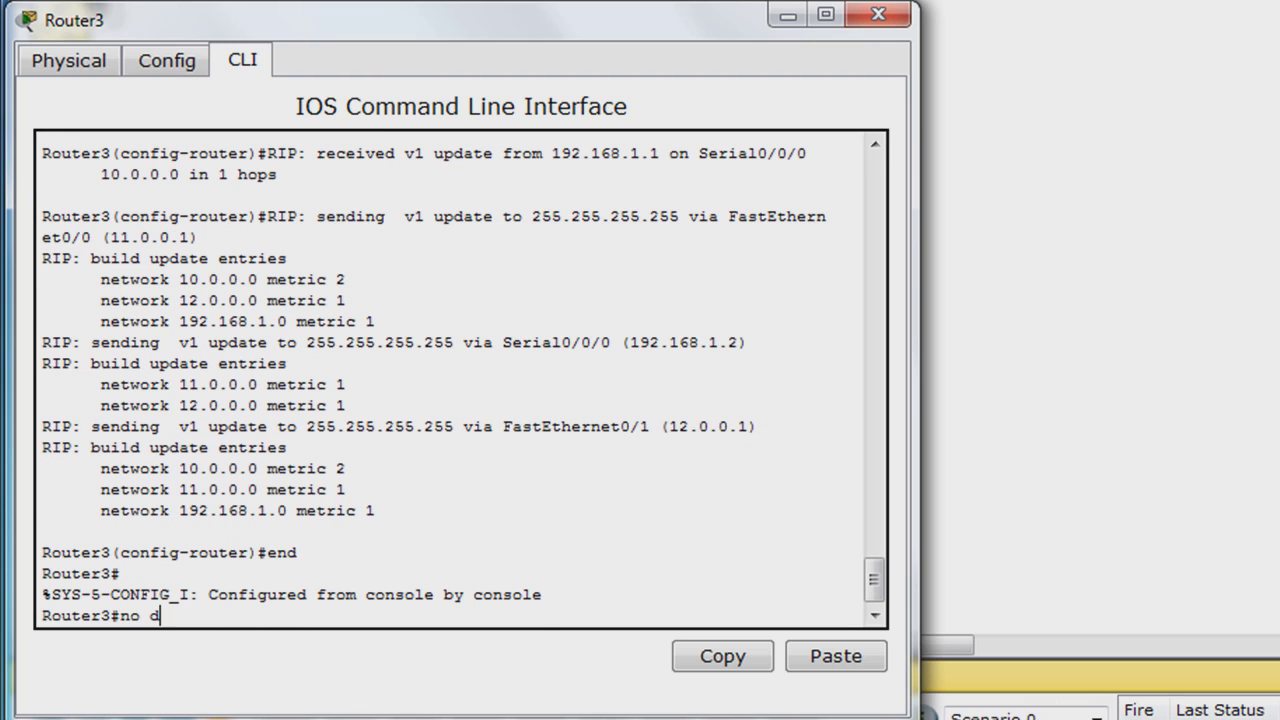
type("ebug ip rip")
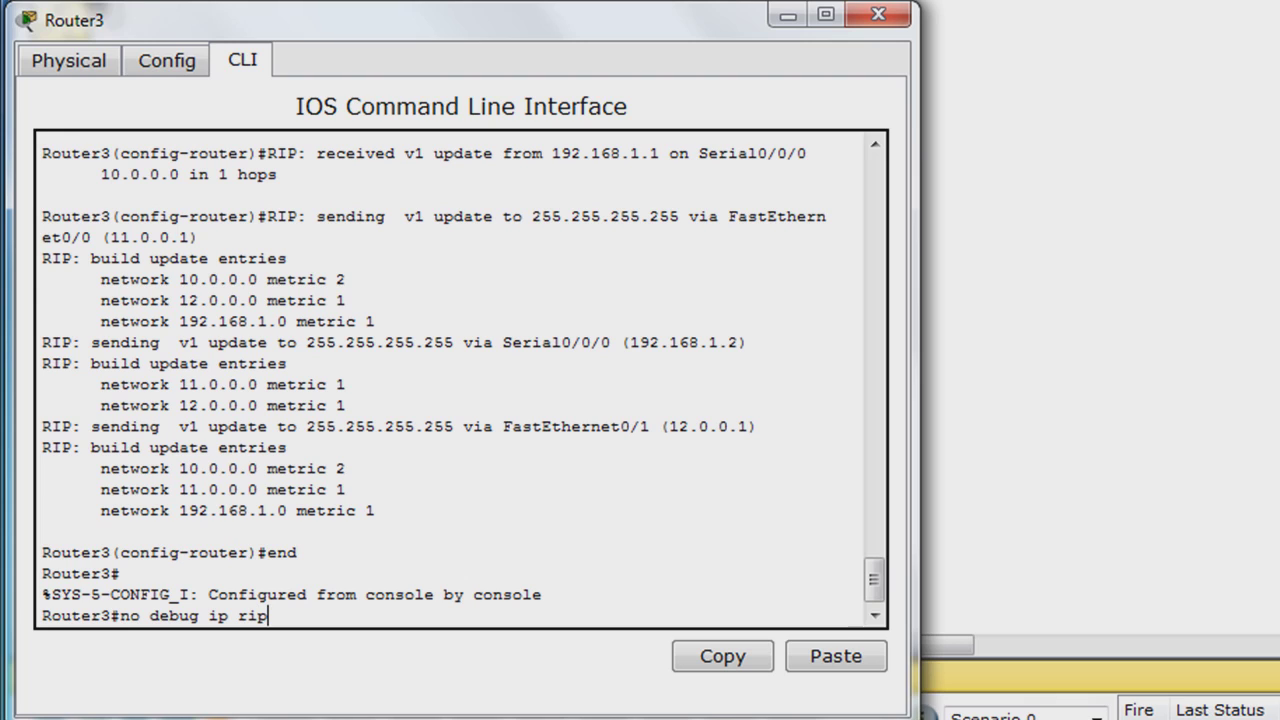
key("Return")
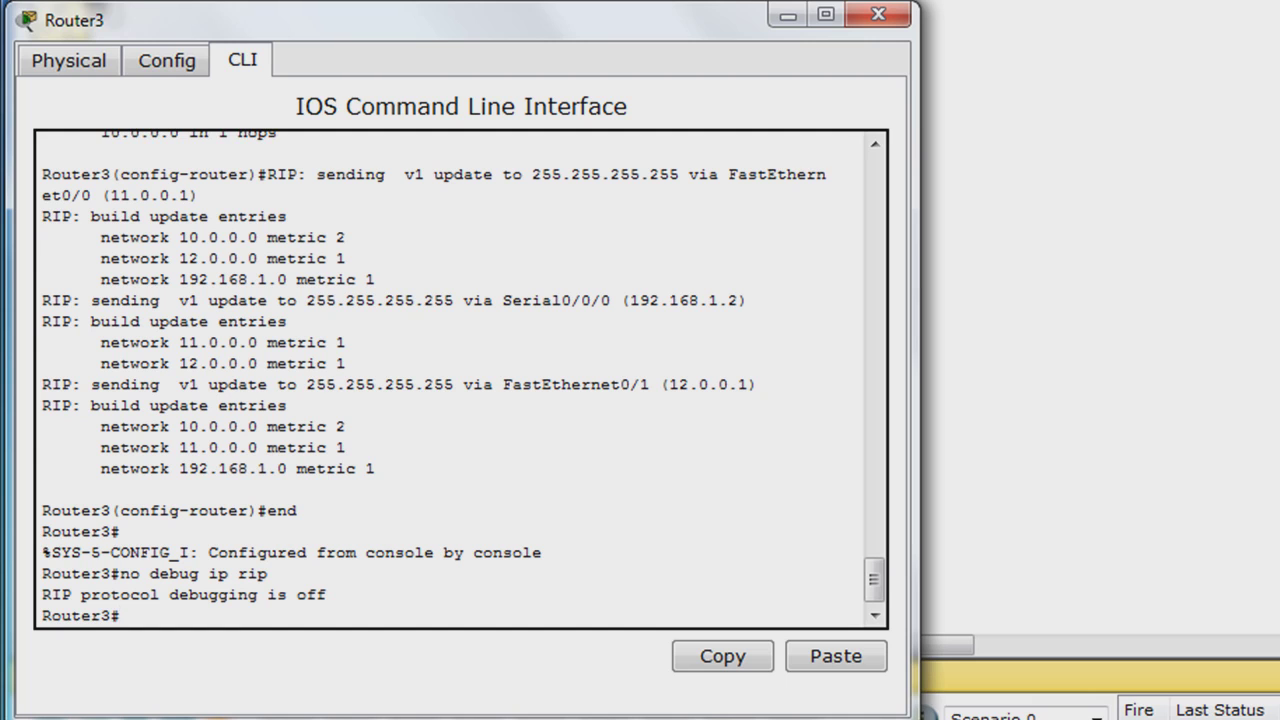
left_click(884, 18)
Step: Ping 10.0.0.2 from PC2's command prompt, getting 3 of 4 replies, then close PC2
left_click(600, 277)
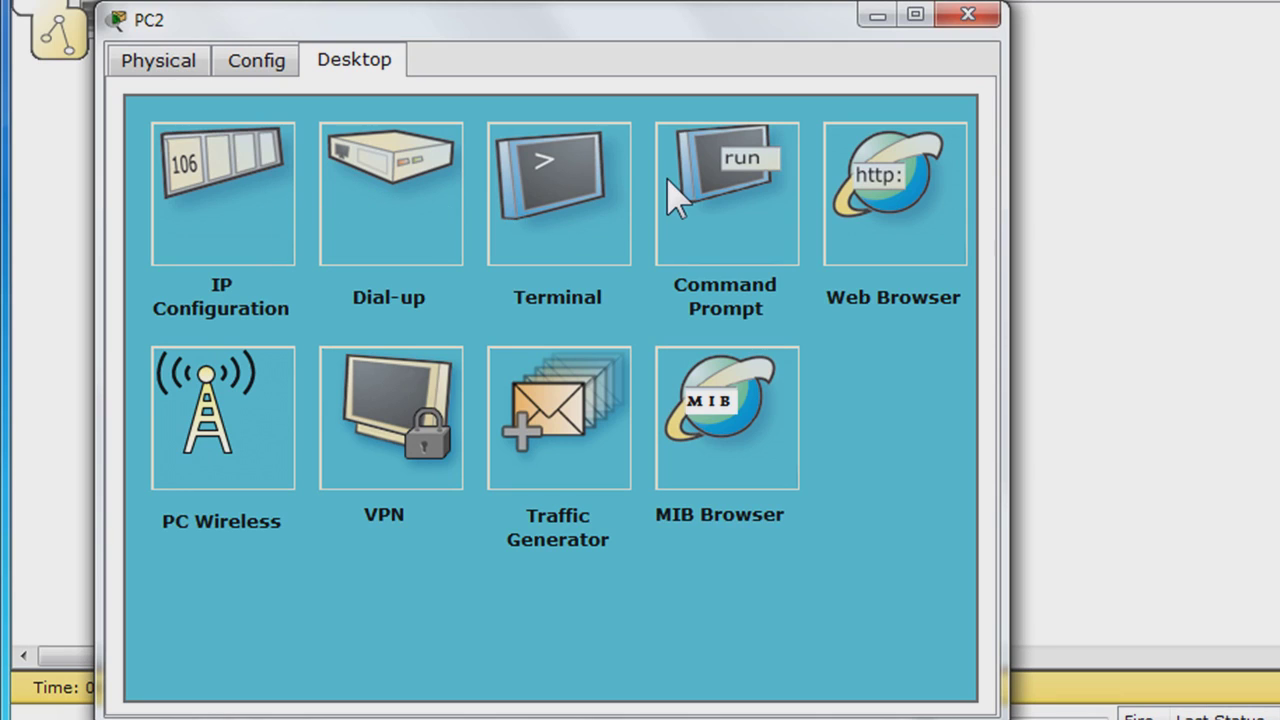
left_click(699, 194)
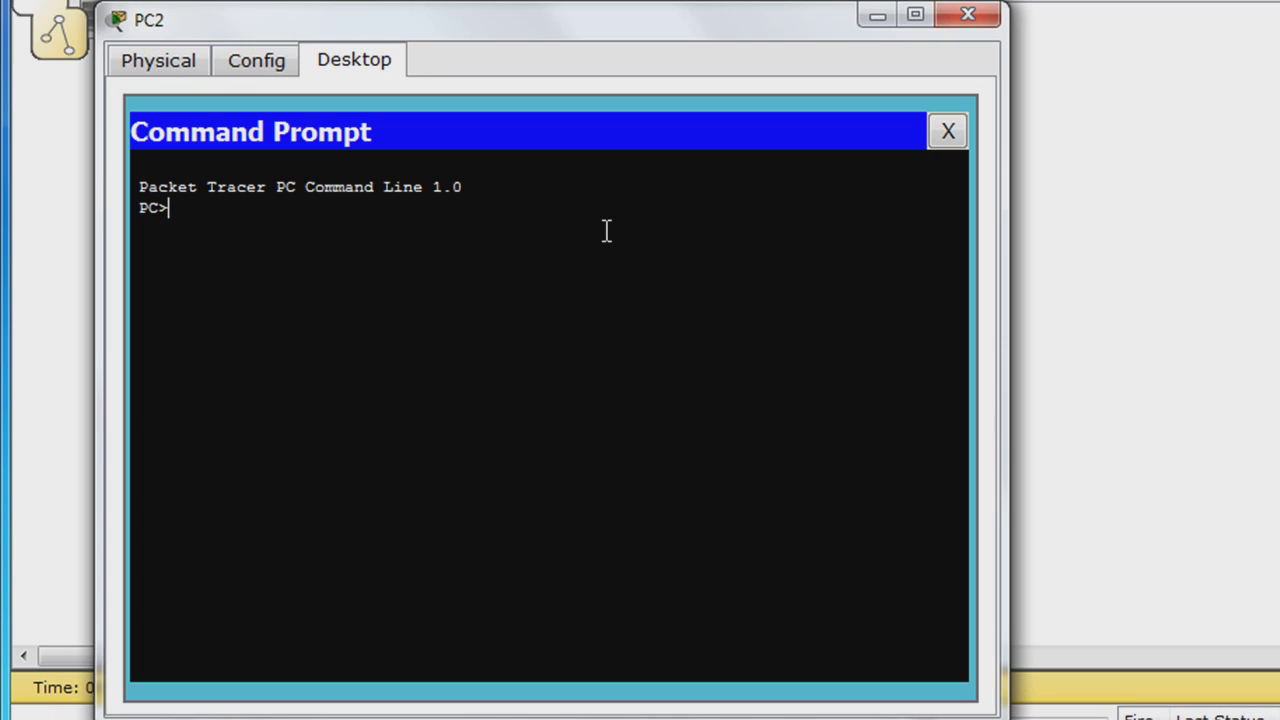
type("ping 10.0.0.2")
key("Return")
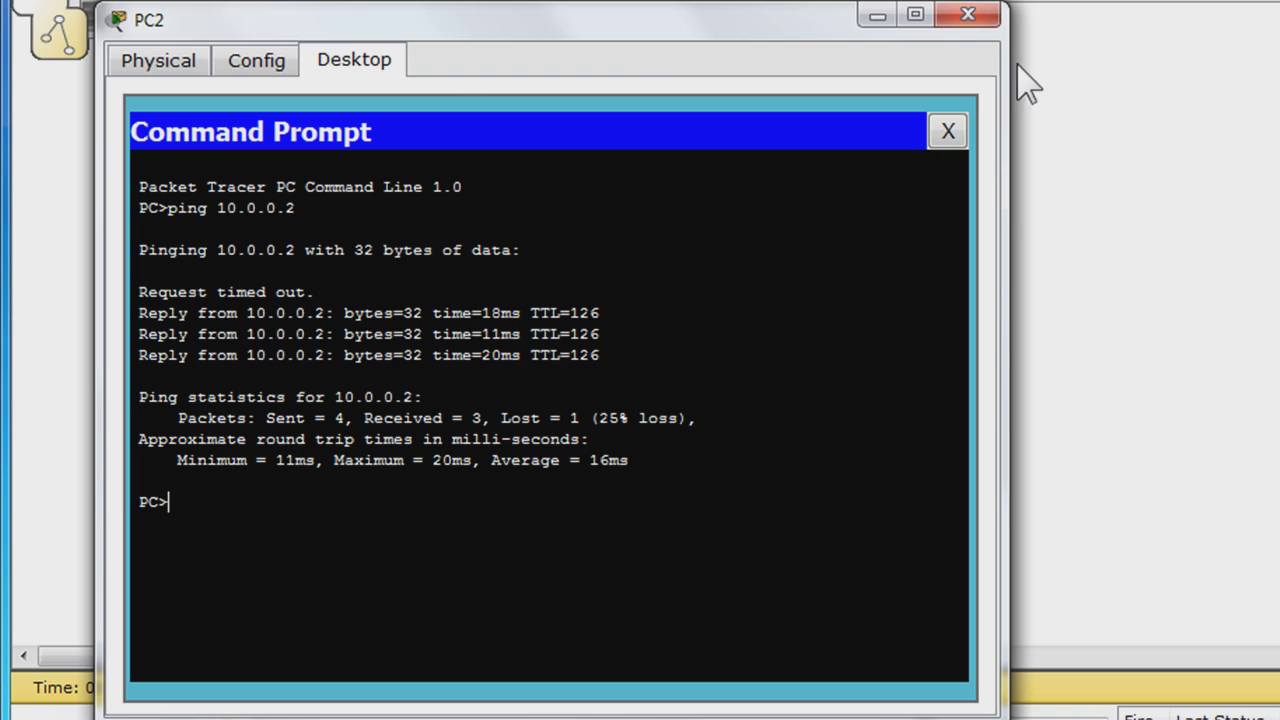
left_click(982, 15)
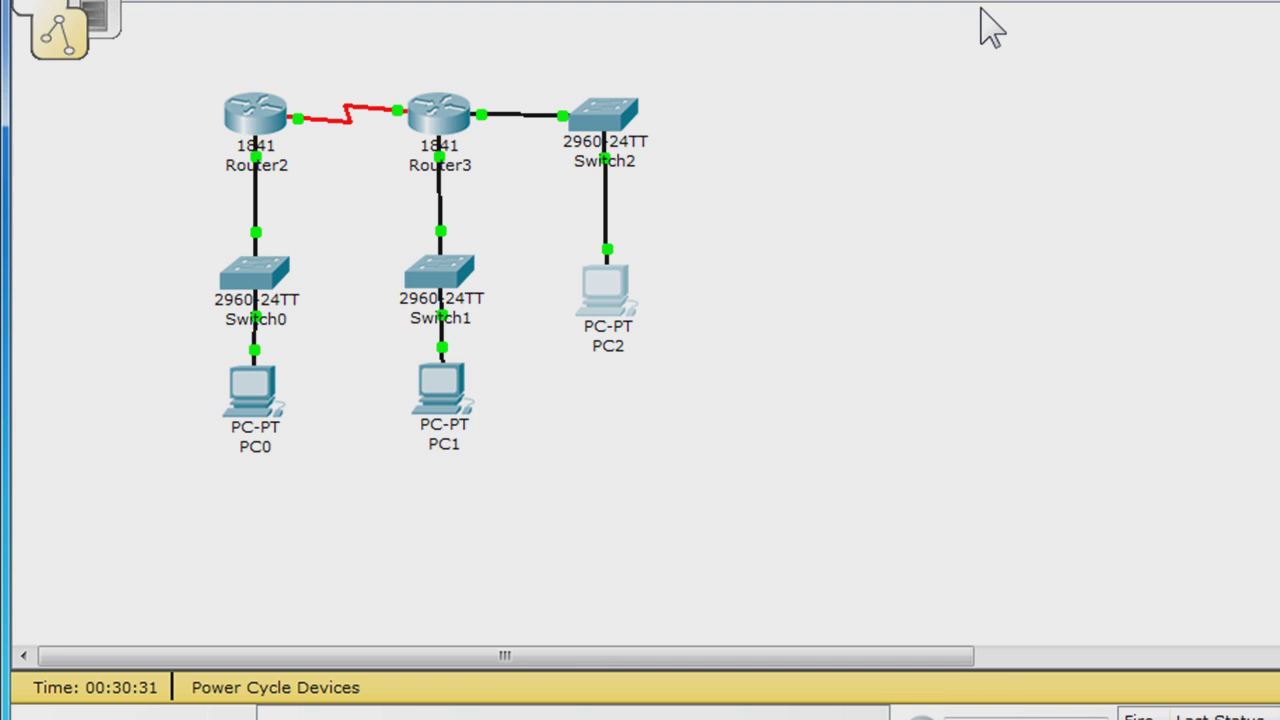
Step: Run 'ping 12.255.255.254' from PC0's Command Prompt to reach PC2
left_click(266, 390)
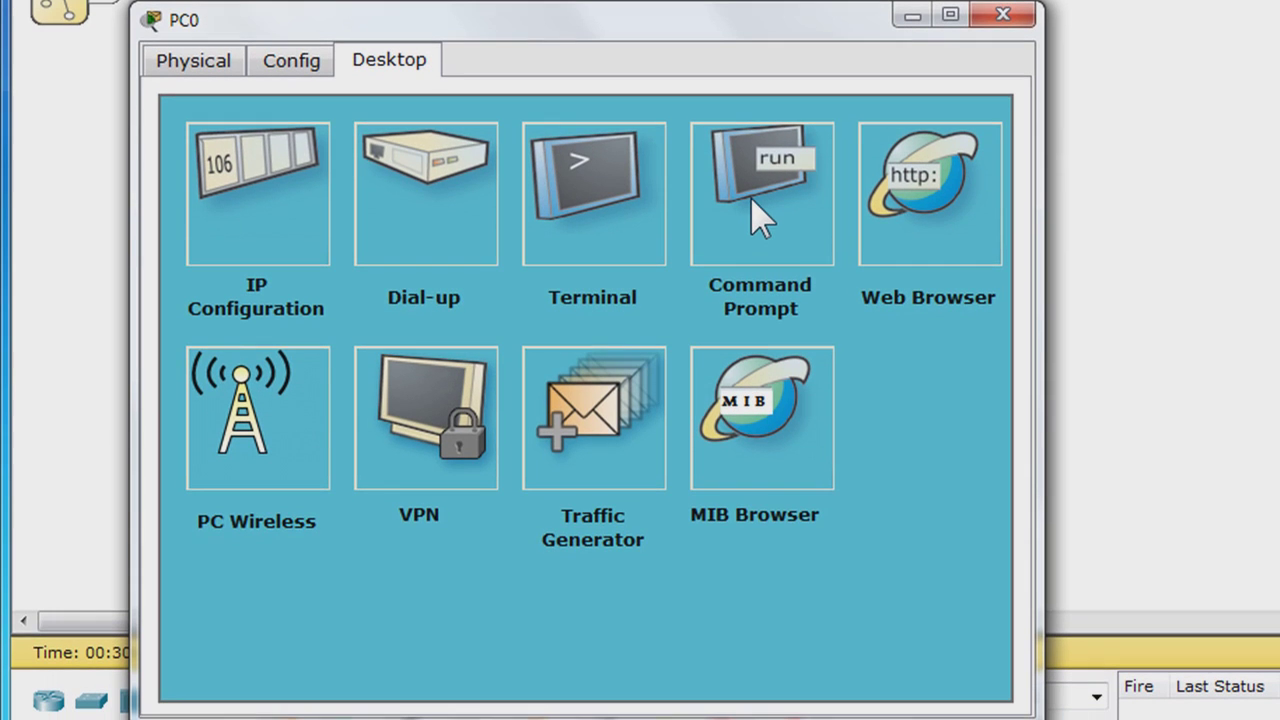
left_click(750, 205)
type("p")
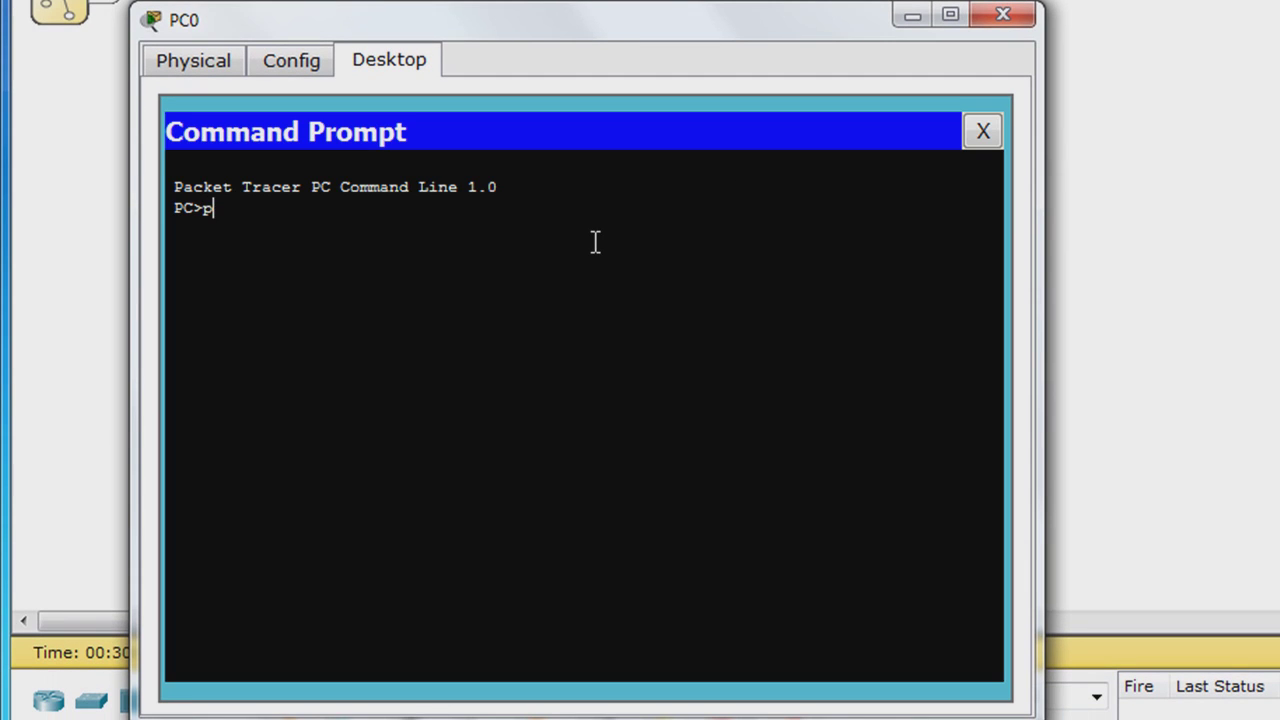
type("ing 12.255.255.254")
key("Return")
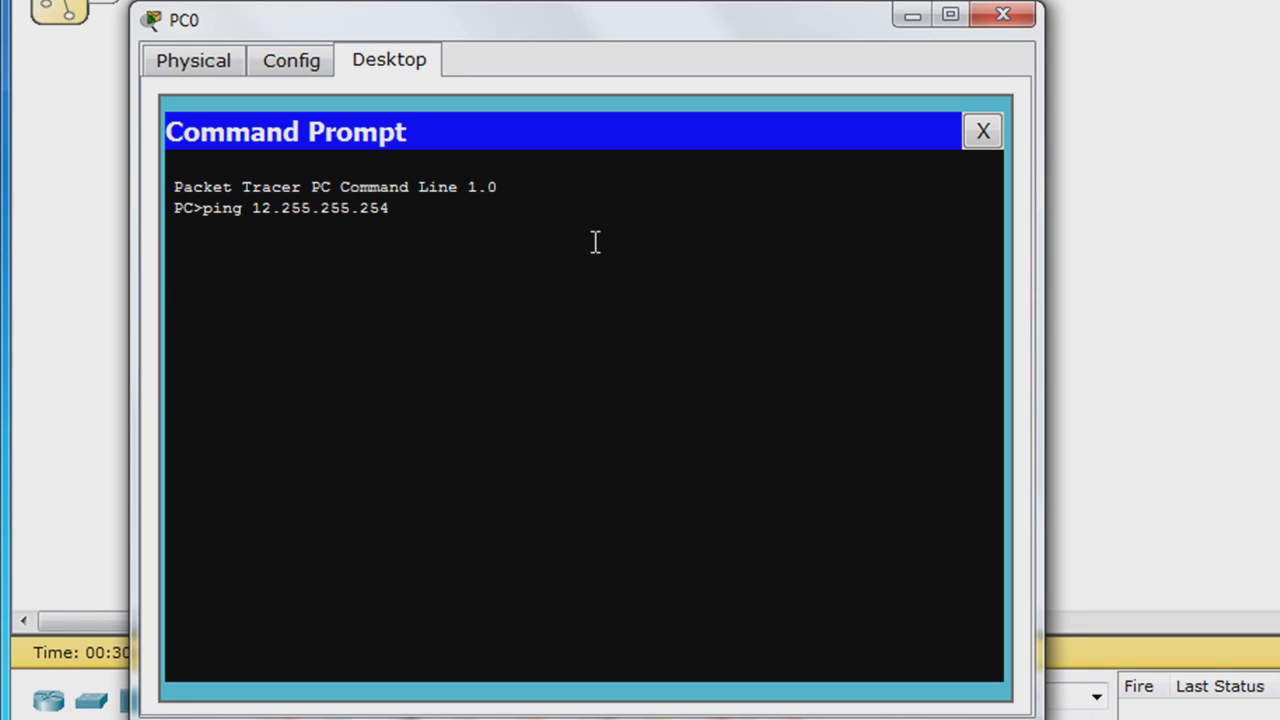